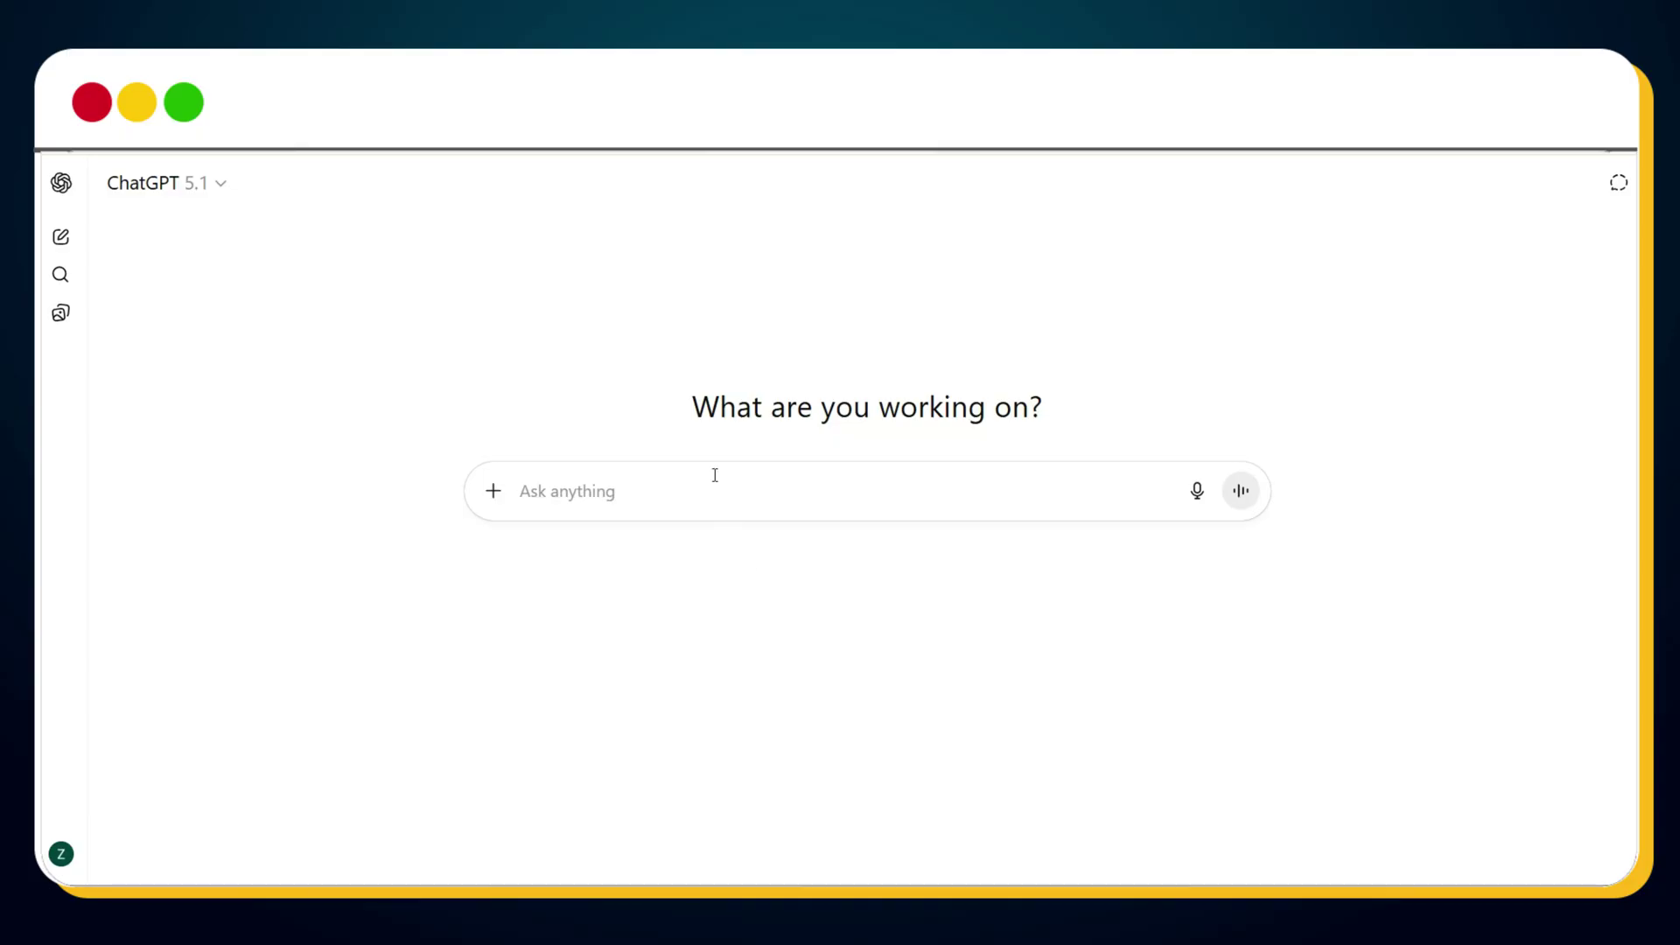
Paste the prepared cinematic voiceover prompt into ChatGPT's Ask anything box
{"action": "type", "text": "Convert this script into a natural, human-like voiceover. Keep tone friendly, clear, and engaging. Add natural pauses and rhythm. Emphasize important words. Adjust speed and pitch for excitement, suspense, or emotion. Use light symbols for pause (...) and emphasis where needed. Do NOT remove or add any words — deliver the script exactly as written. Make it sound cinematic and professional. Here is script:"}
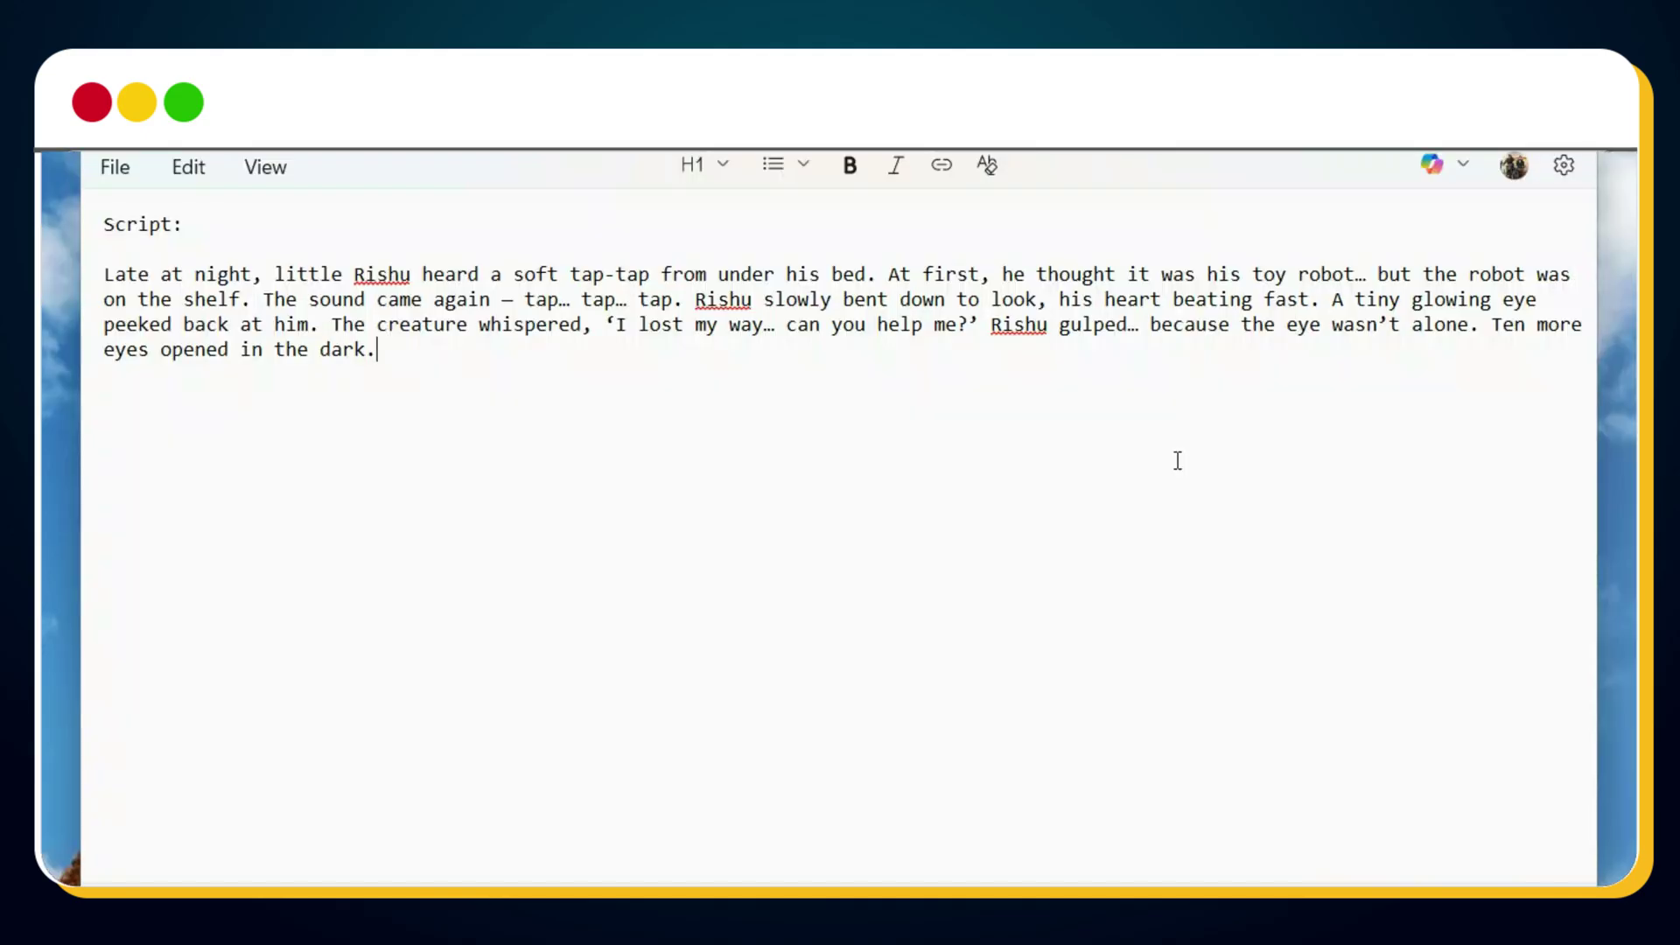
Add the Rishu story script after 'Here is script:' and send it to ChatGPT
{"action": "key", "text": "ctrl+v"}
{"action": "key", "text": "Return"}
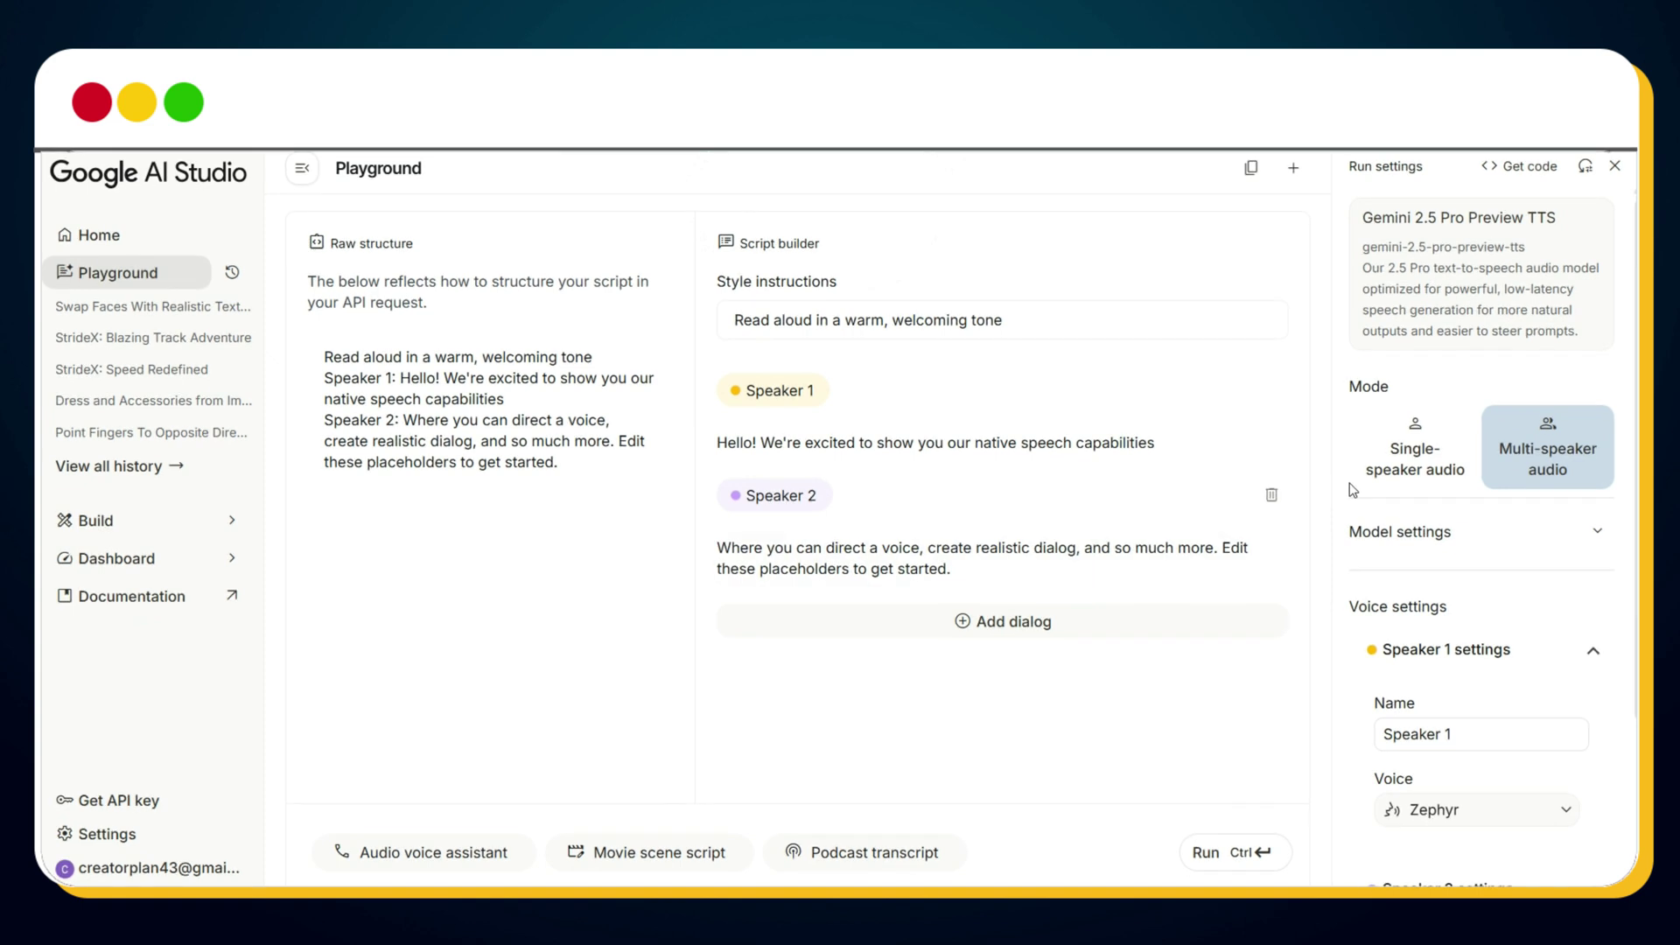
Select Single-speaker audio mode and pick Puck as the voice
{"action": "left_click", "coordinate": [1402, 462]}
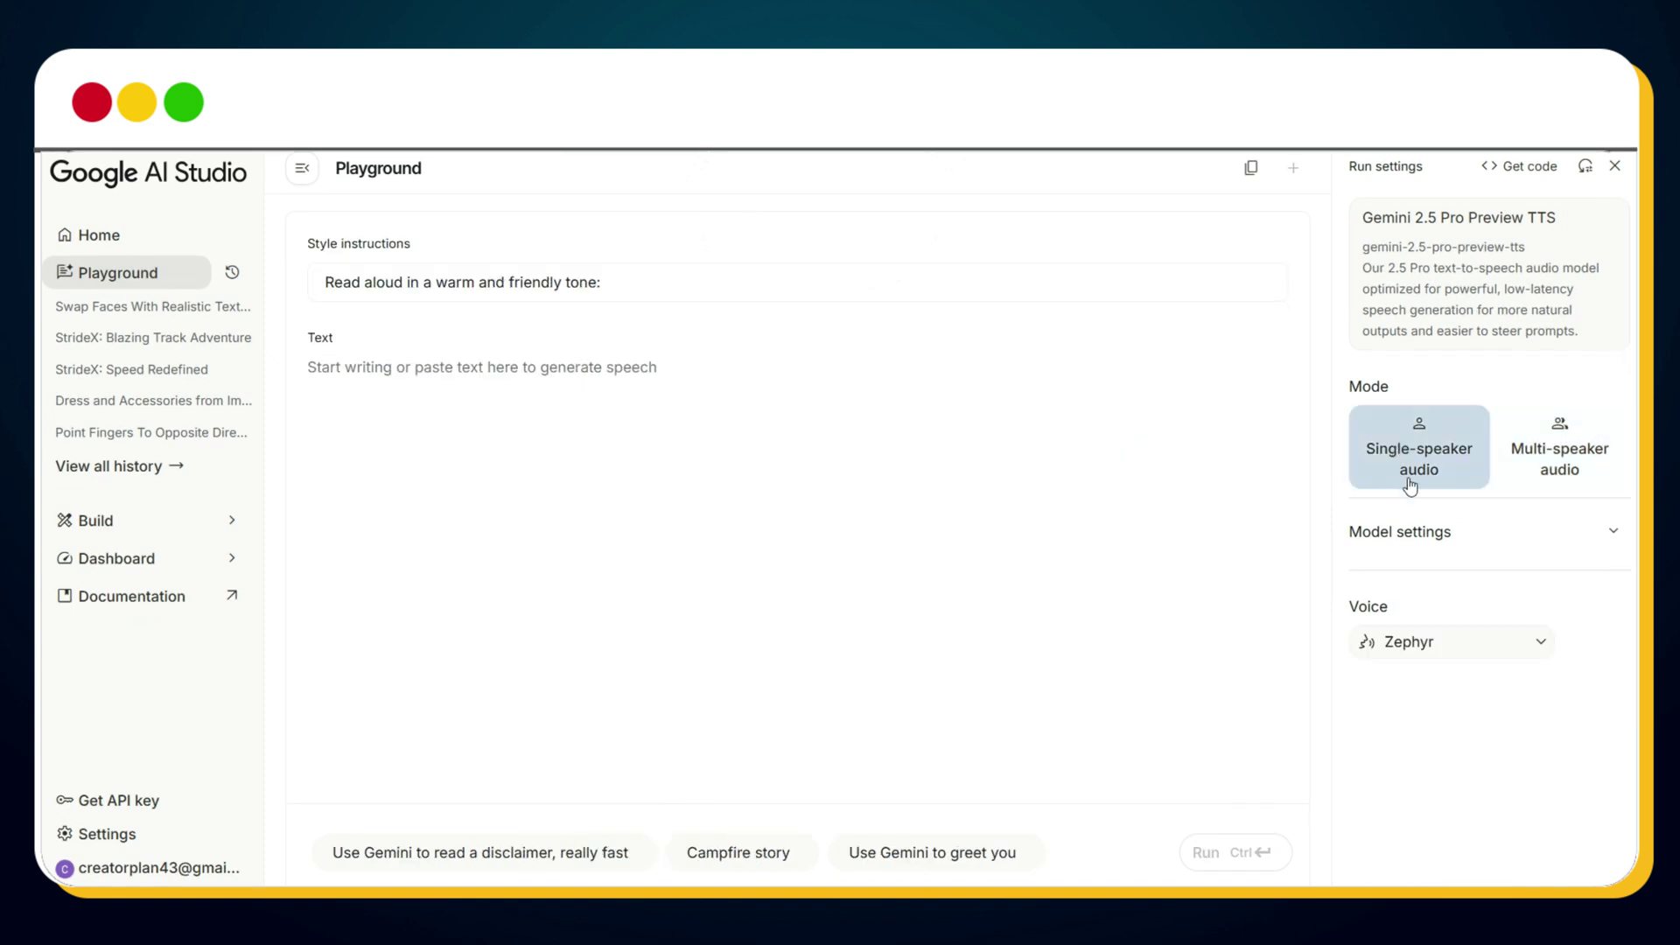
{"action": "left_click", "coordinate": [1469, 657]}
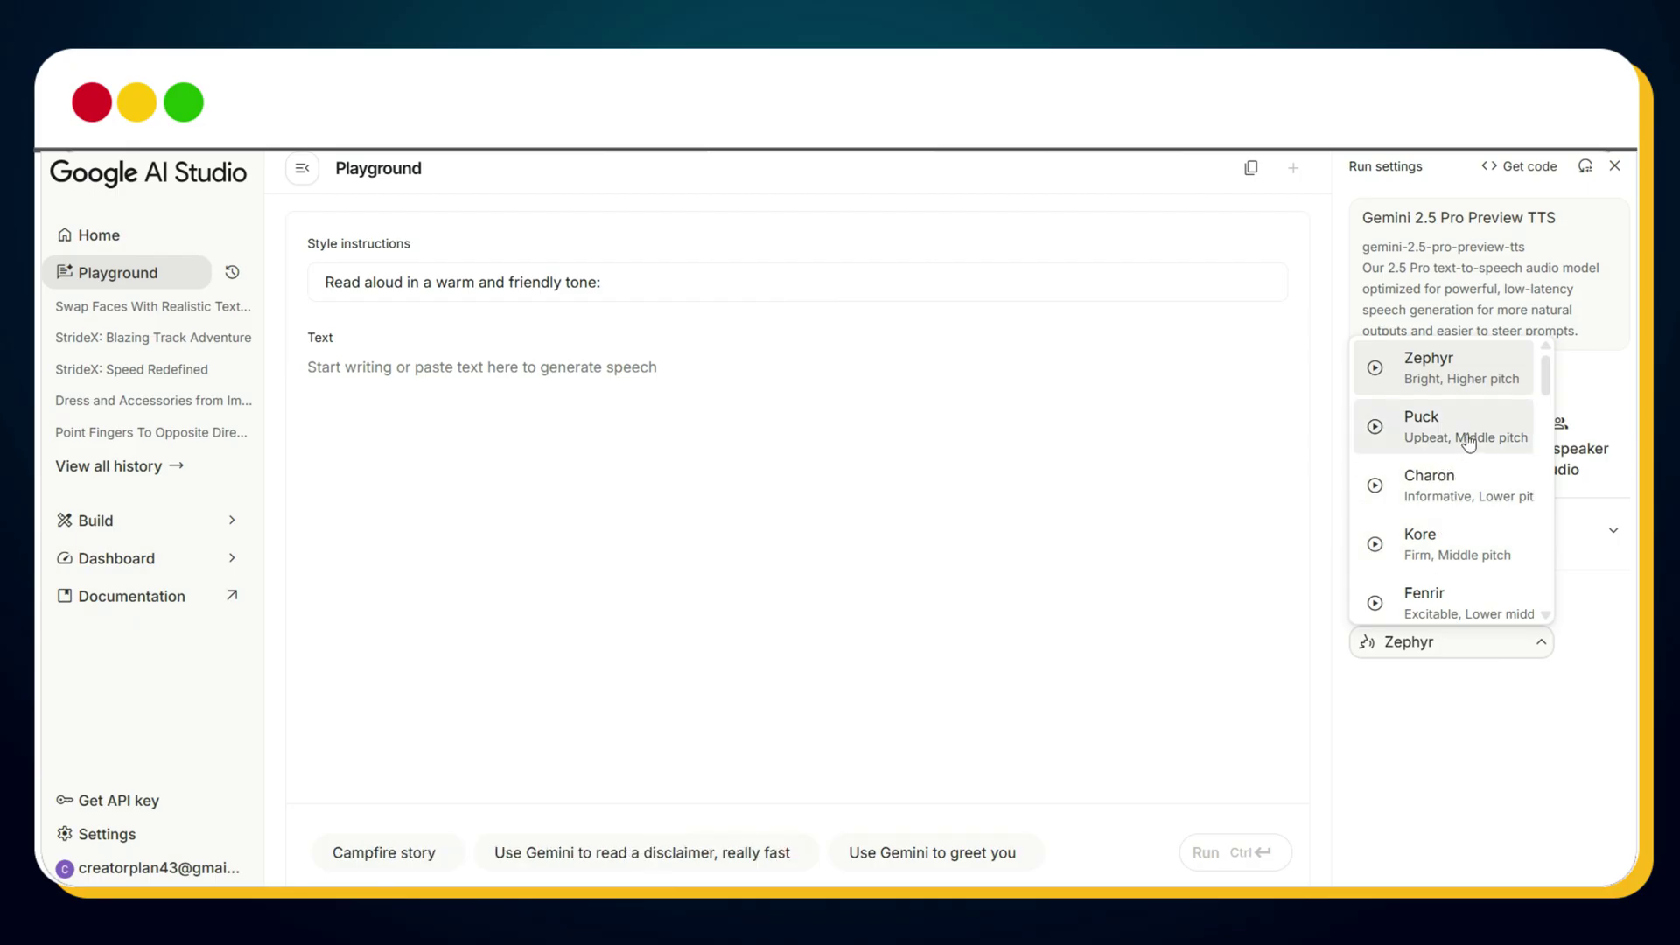
{"action": "left_click", "coordinate": [1468, 439]}
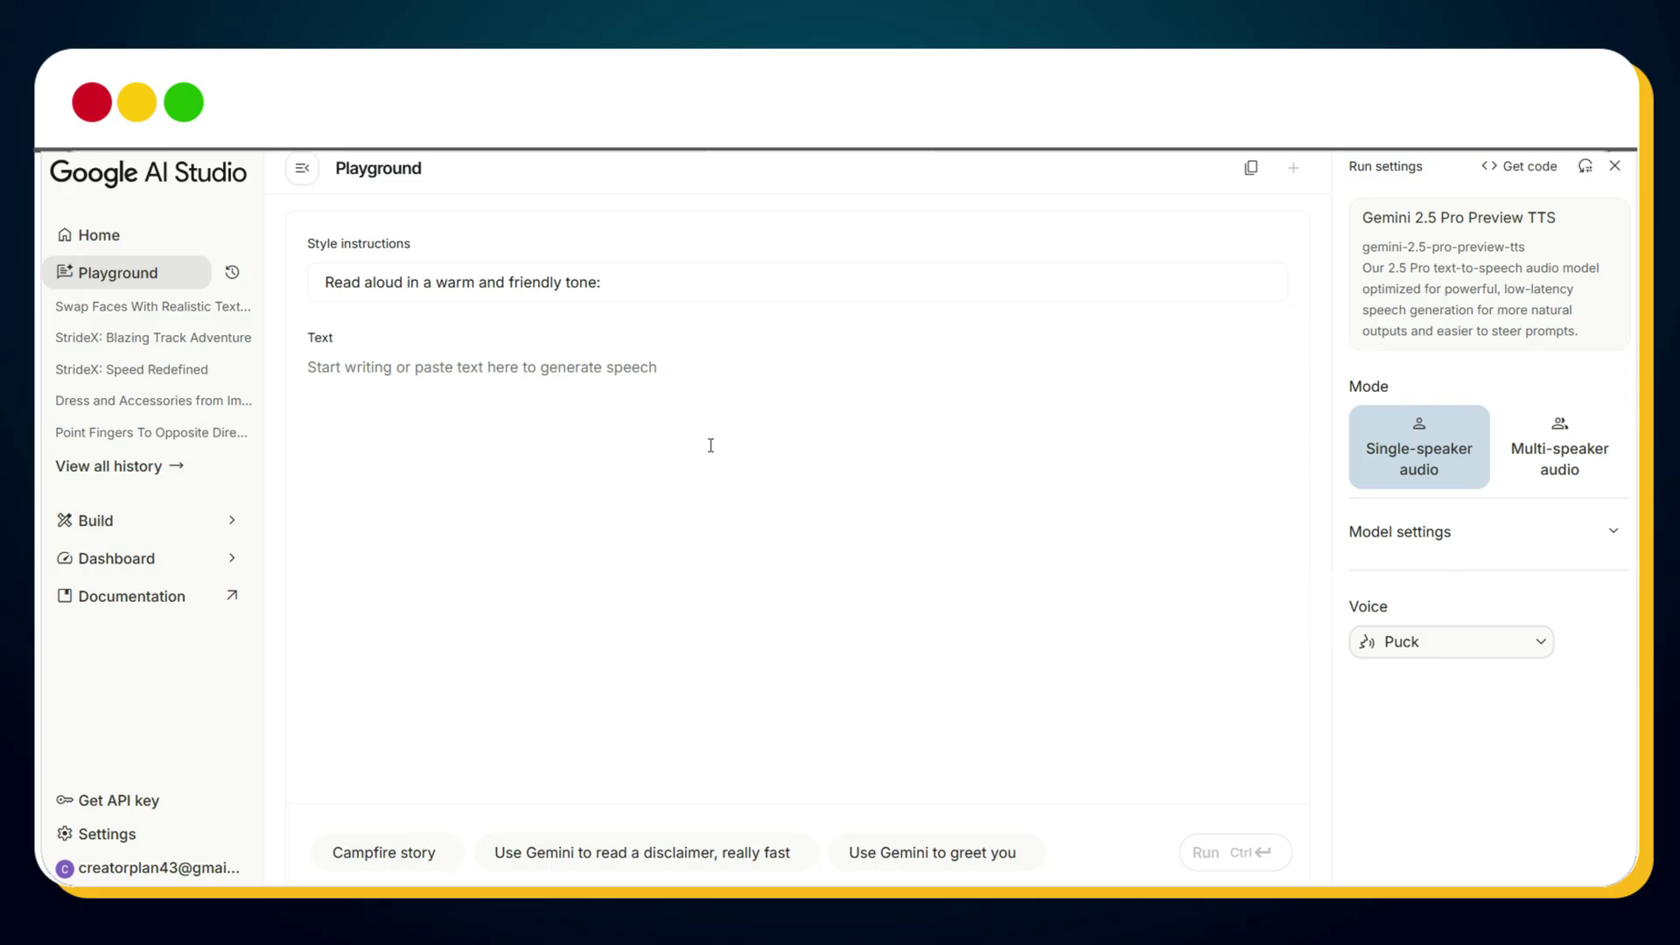
Paste the formatted Rishu story, generate the 36-second Puck audio, and download it
{"action": "left_click", "coordinate": [678, 391]}
{"action": "type", "text": "Late at night... little Rishu heard a soft tap-tap from under his bed. At first, he thought it was his toy robot... but the robot was on the shelf. The sound came again — tap... tap... tap.  Rishu slowly bent down to look... his heart beating fast. A tiny glowing eye peeked back at him.  The creature whispered, ‘I lost my way... can you help me?’  Rishu gulped... because the eye wasn’t alone. Ten more eyes... opened in the dark."}
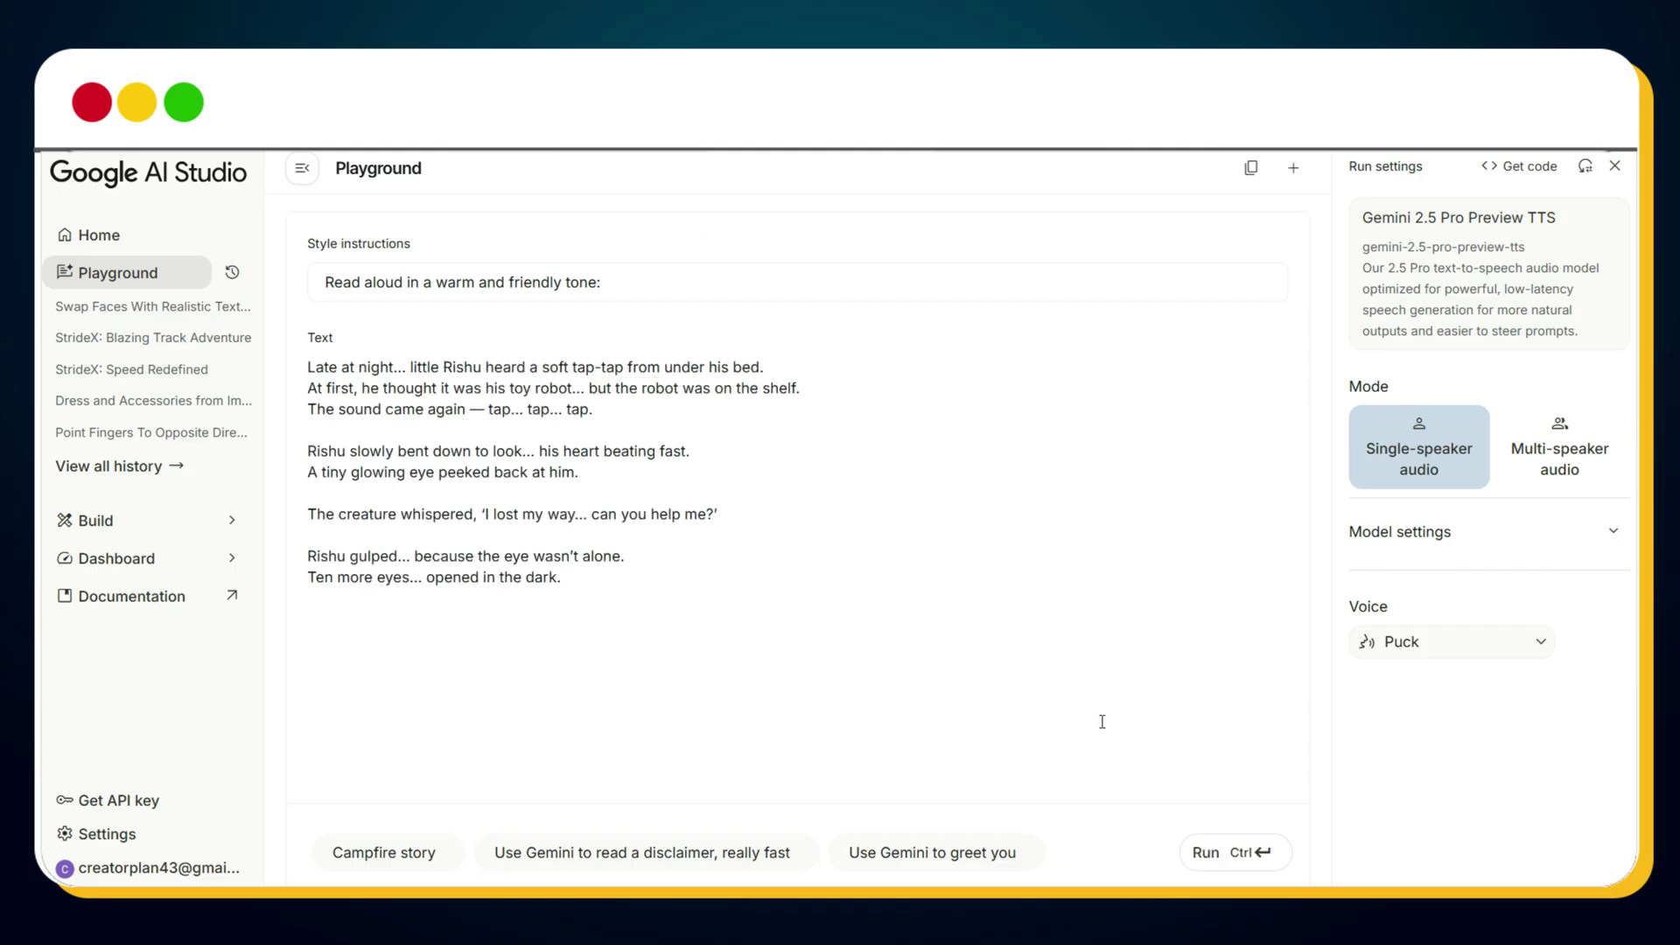
{"action": "left_click", "coordinate": [1196, 852]}
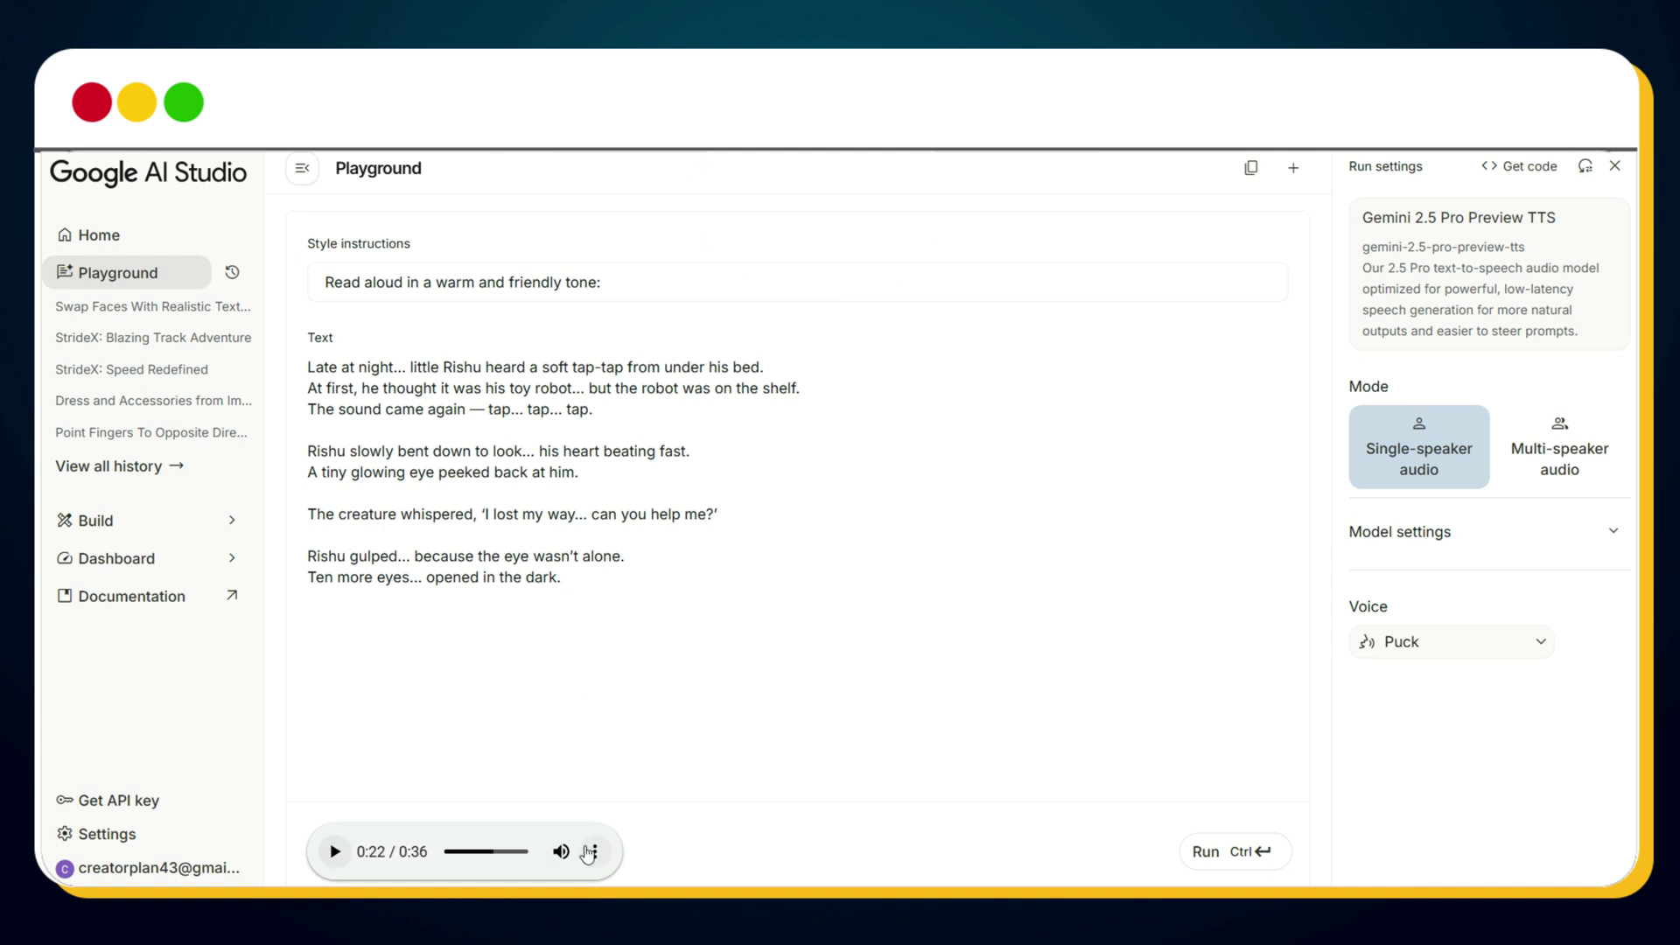
{"action": "left_click", "coordinate": [598, 853]}
{"action": "left_click", "coordinate": [574, 793]}
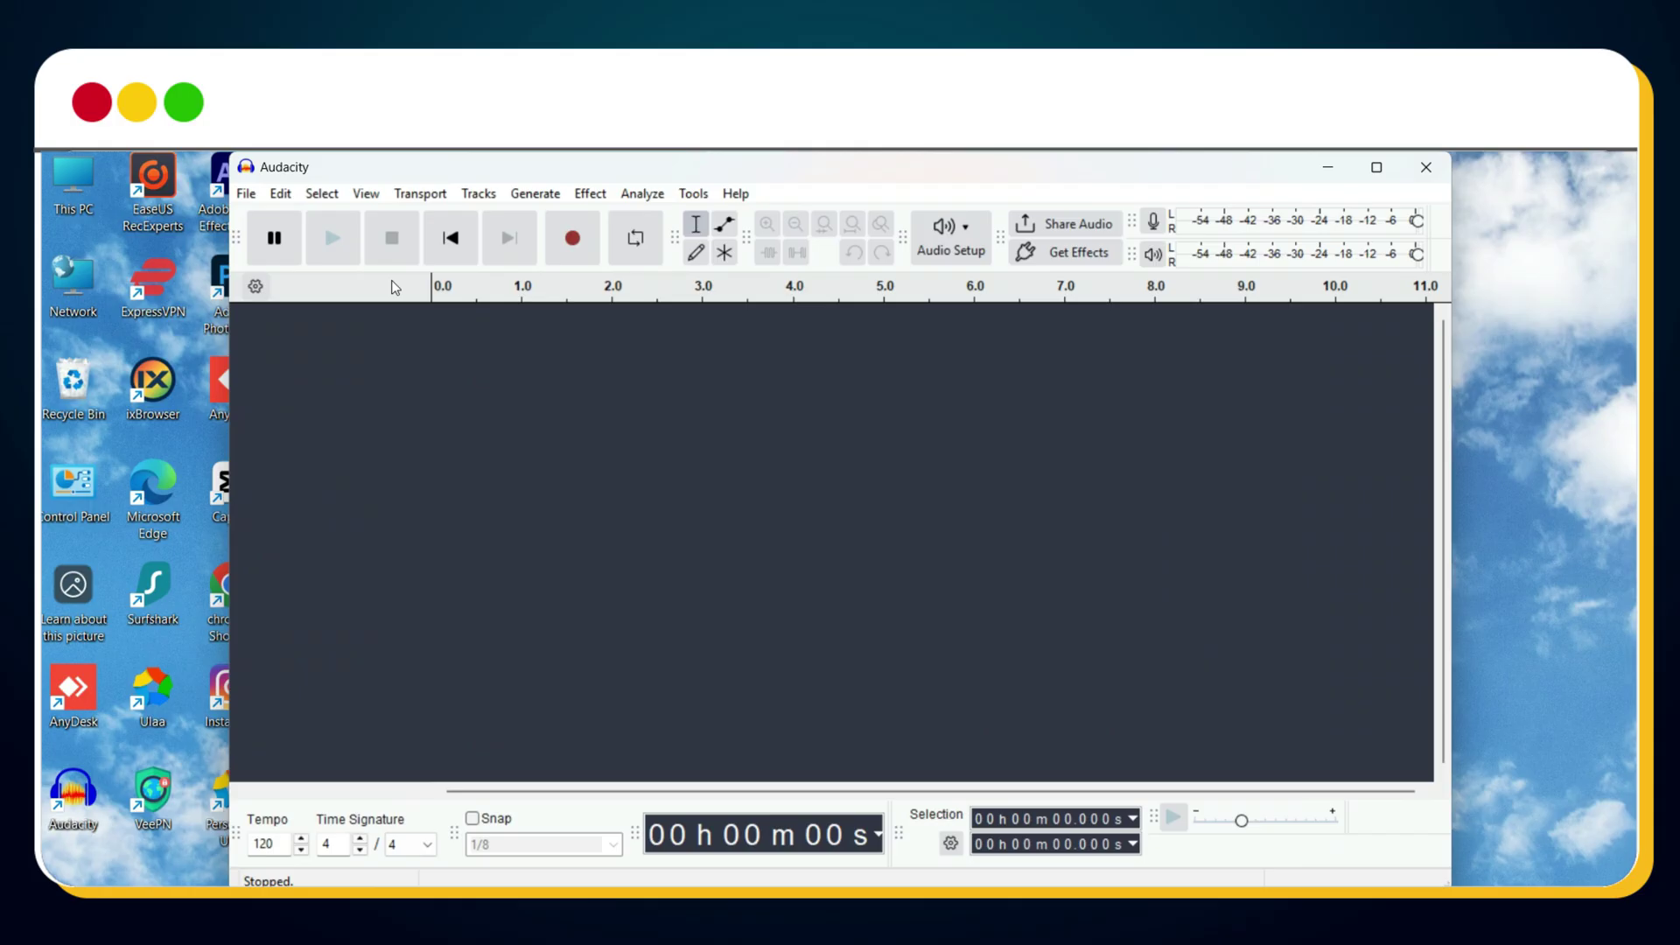
Open the downloaded voiceover file in Audacity via File > Open
{"action": "left_click", "coordinate": [246, 194]}
{"action": "left_click", "coordinate": [283, 241]}
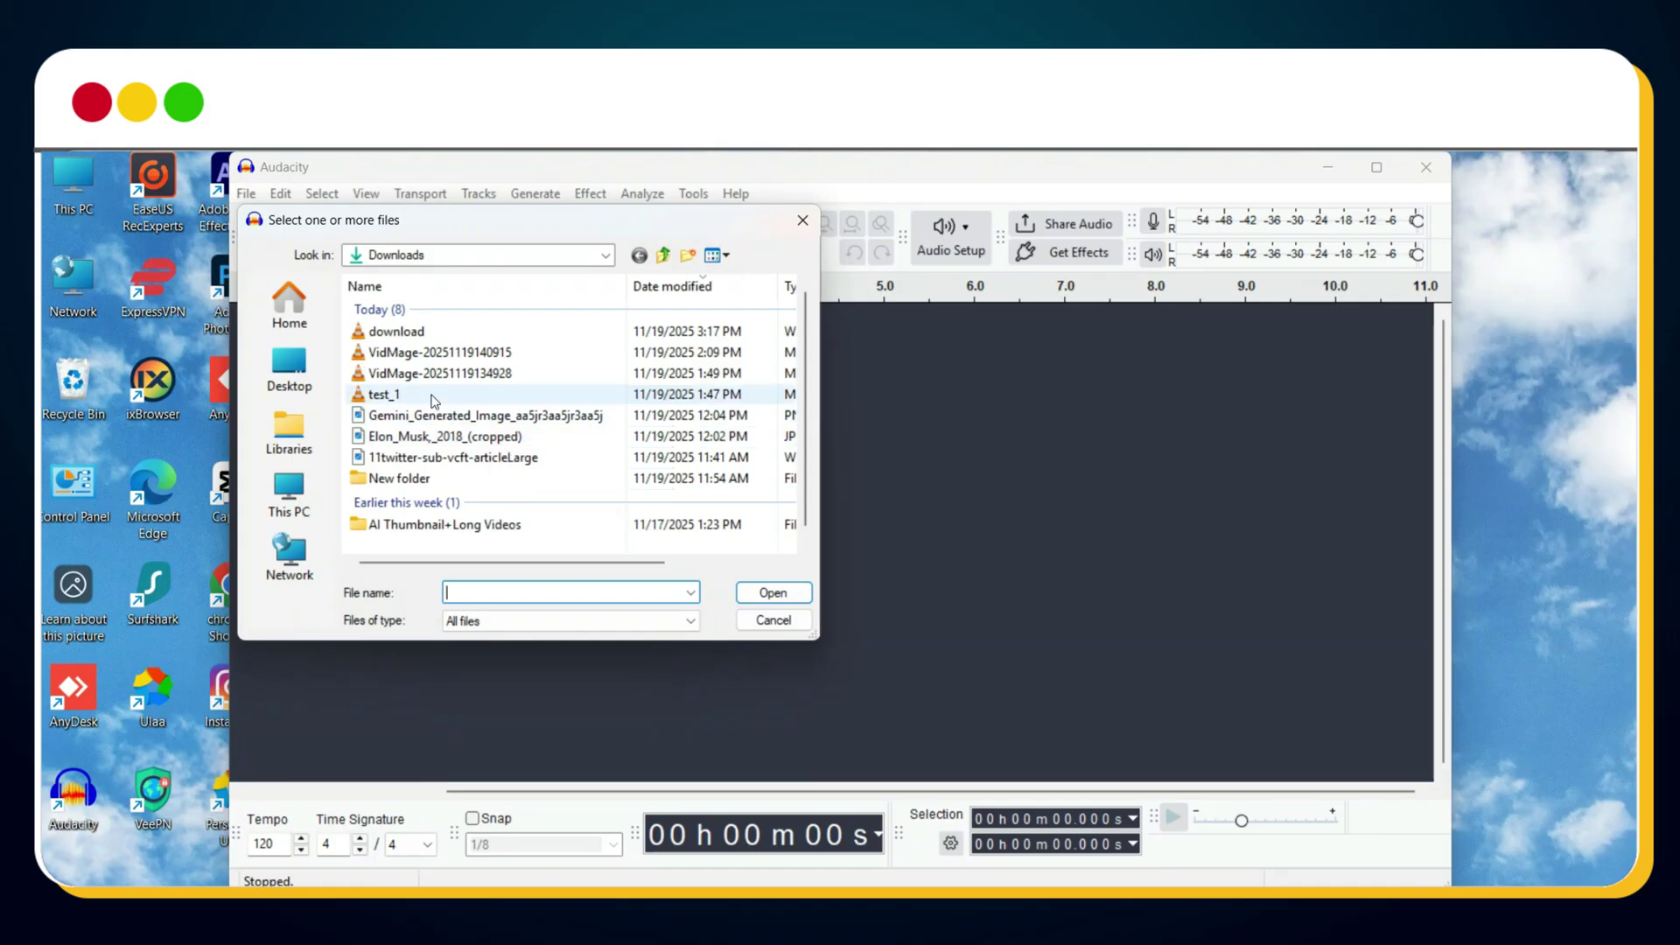
{"action": "double_click", "coordinate": [397, 332]}
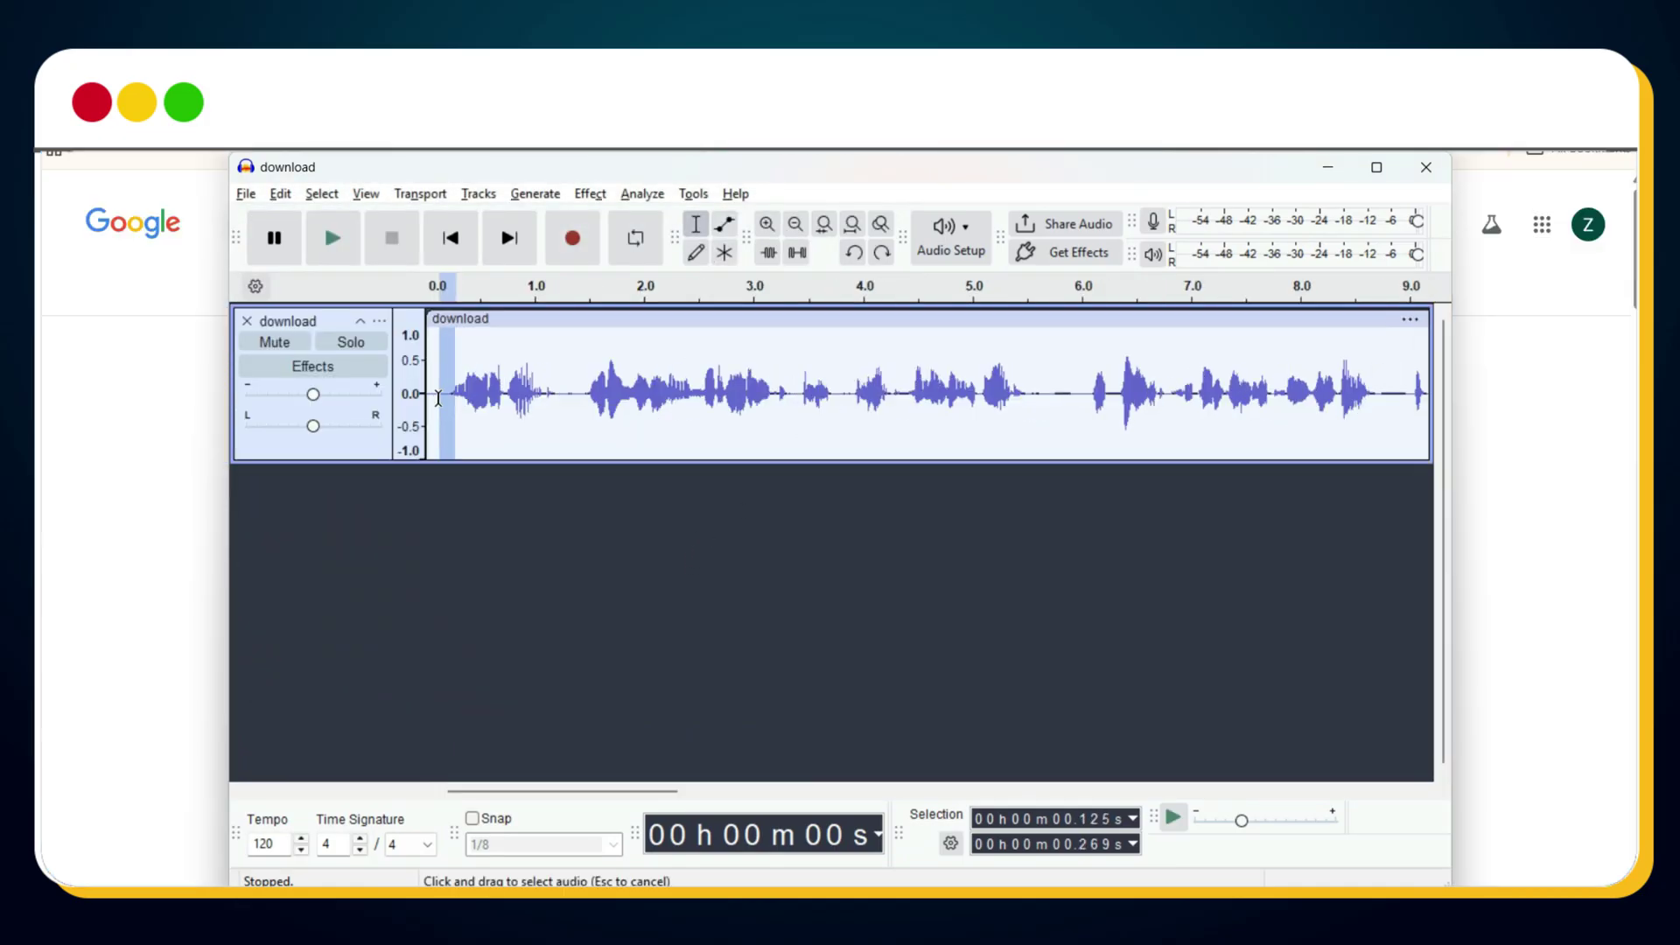
Delete the leading silence and the pauses near 0.92 s and 3.25 s
{"action": "left_click_drag", "start_coordinate": [453, 400], "coordinate": [425, 400]}
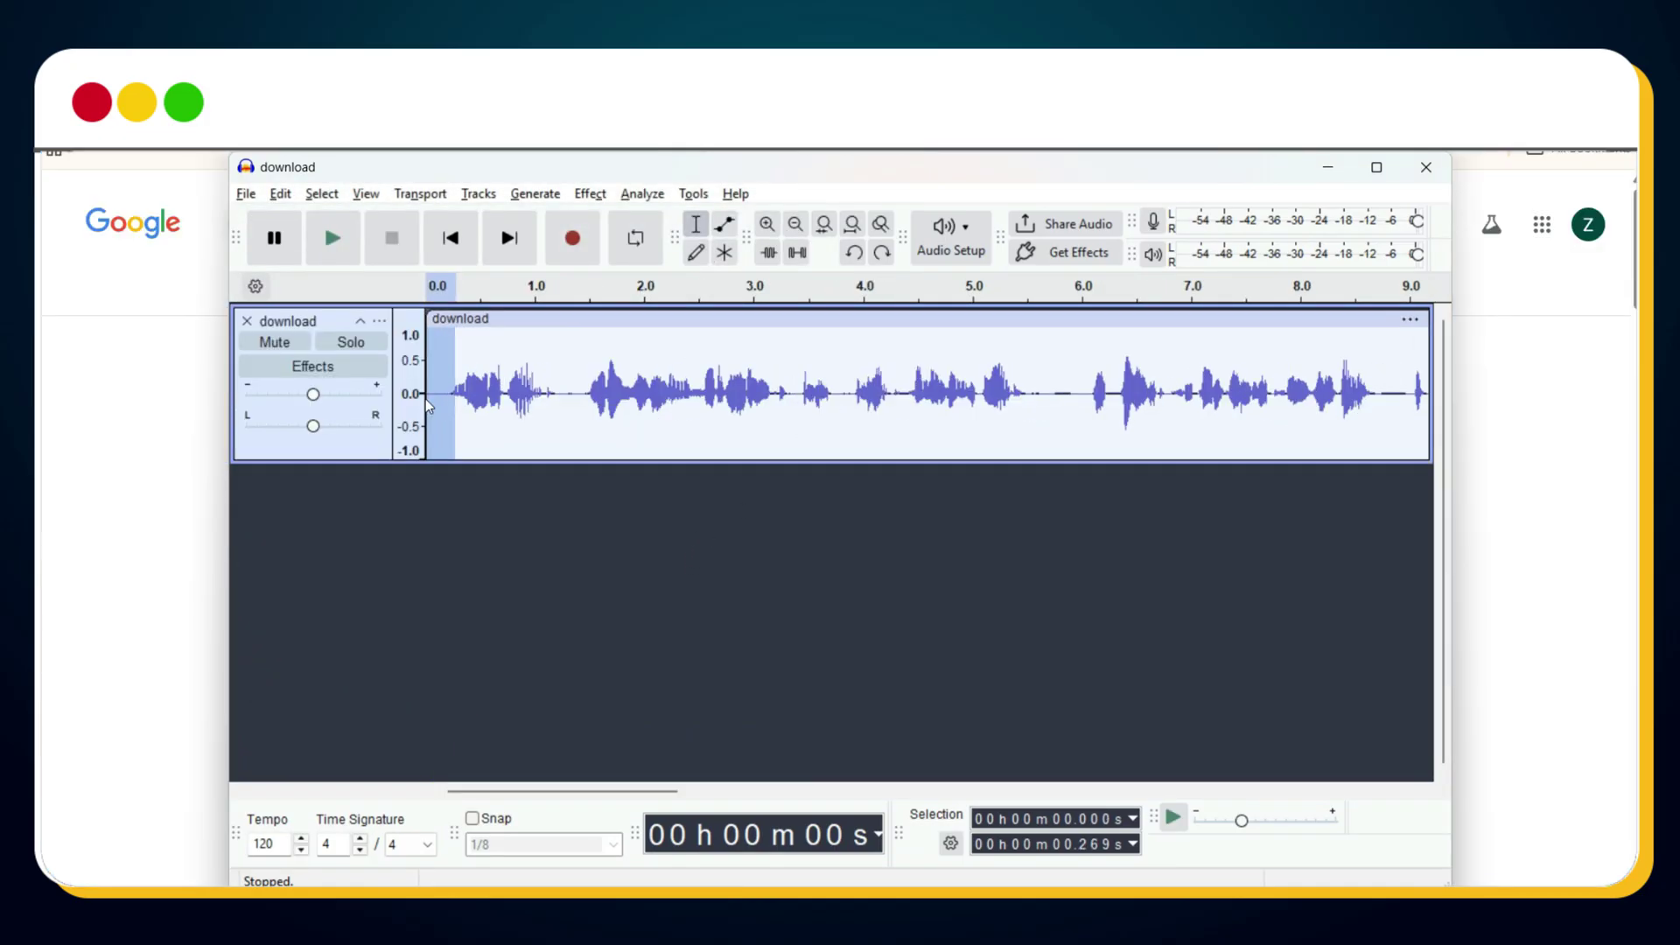
{"action": "key", "text": "Delete"}
{"action": "left_click_drag", "start_coordinate": [526, 394], "coordinate": [561, 393]}
{"action": "key", "text": "Delete"}
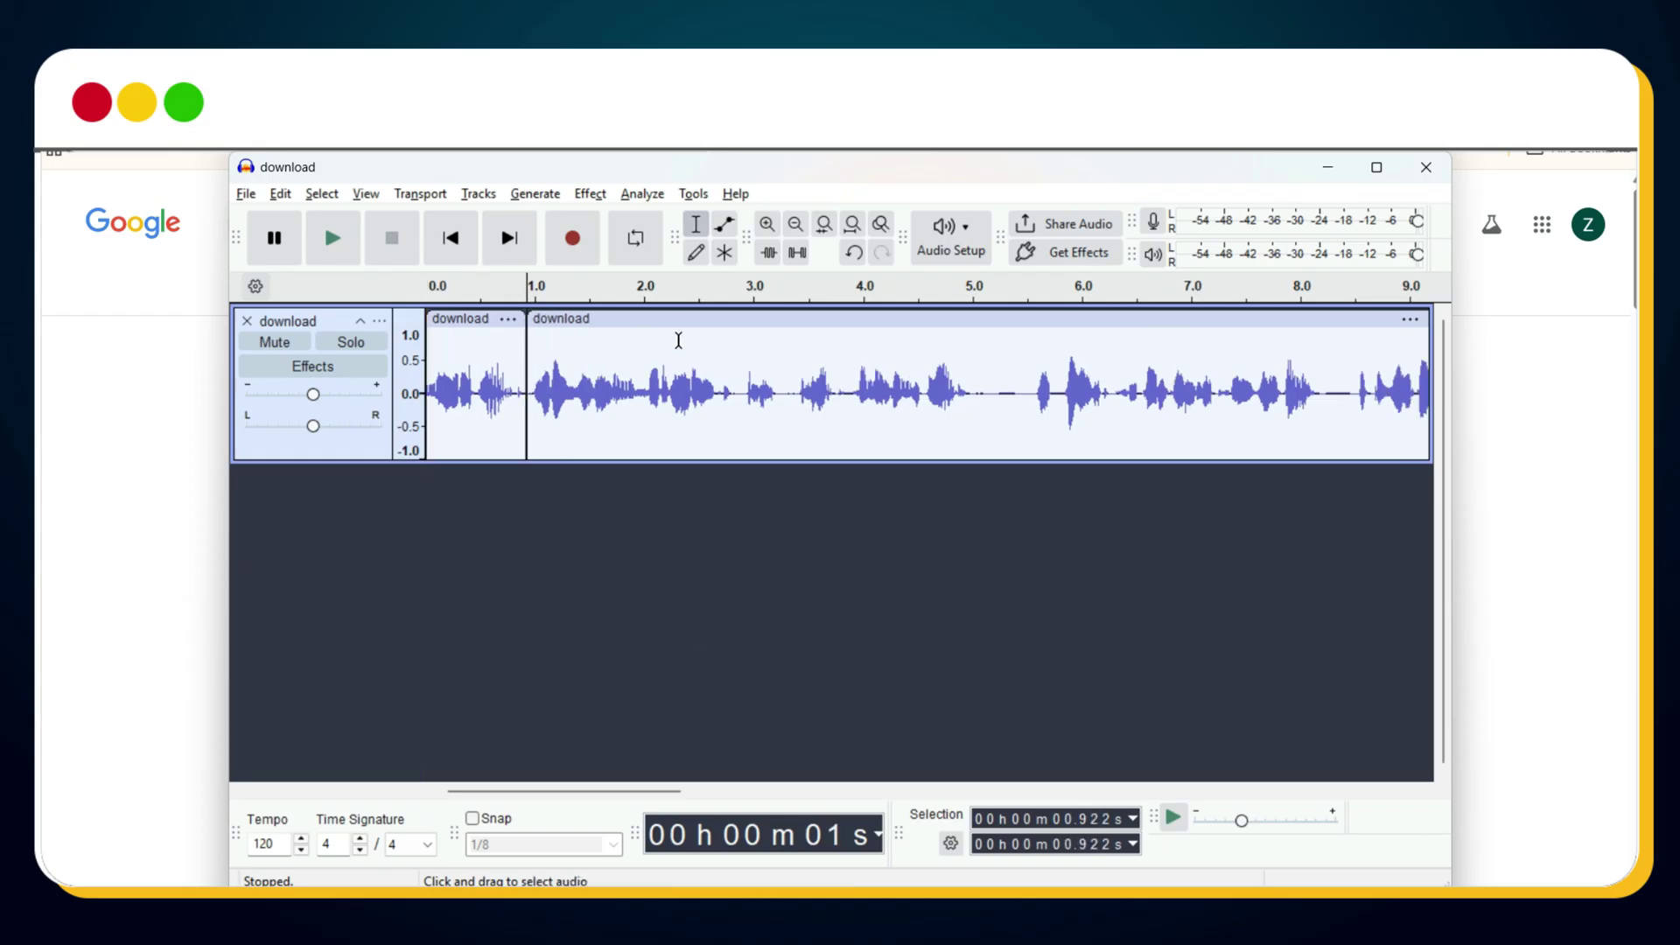
{"action": "left_click_drag", "start_coordinate": [783, 395], "coordinate": [796, 394]}
{"action": "key", "text": "Delete"}
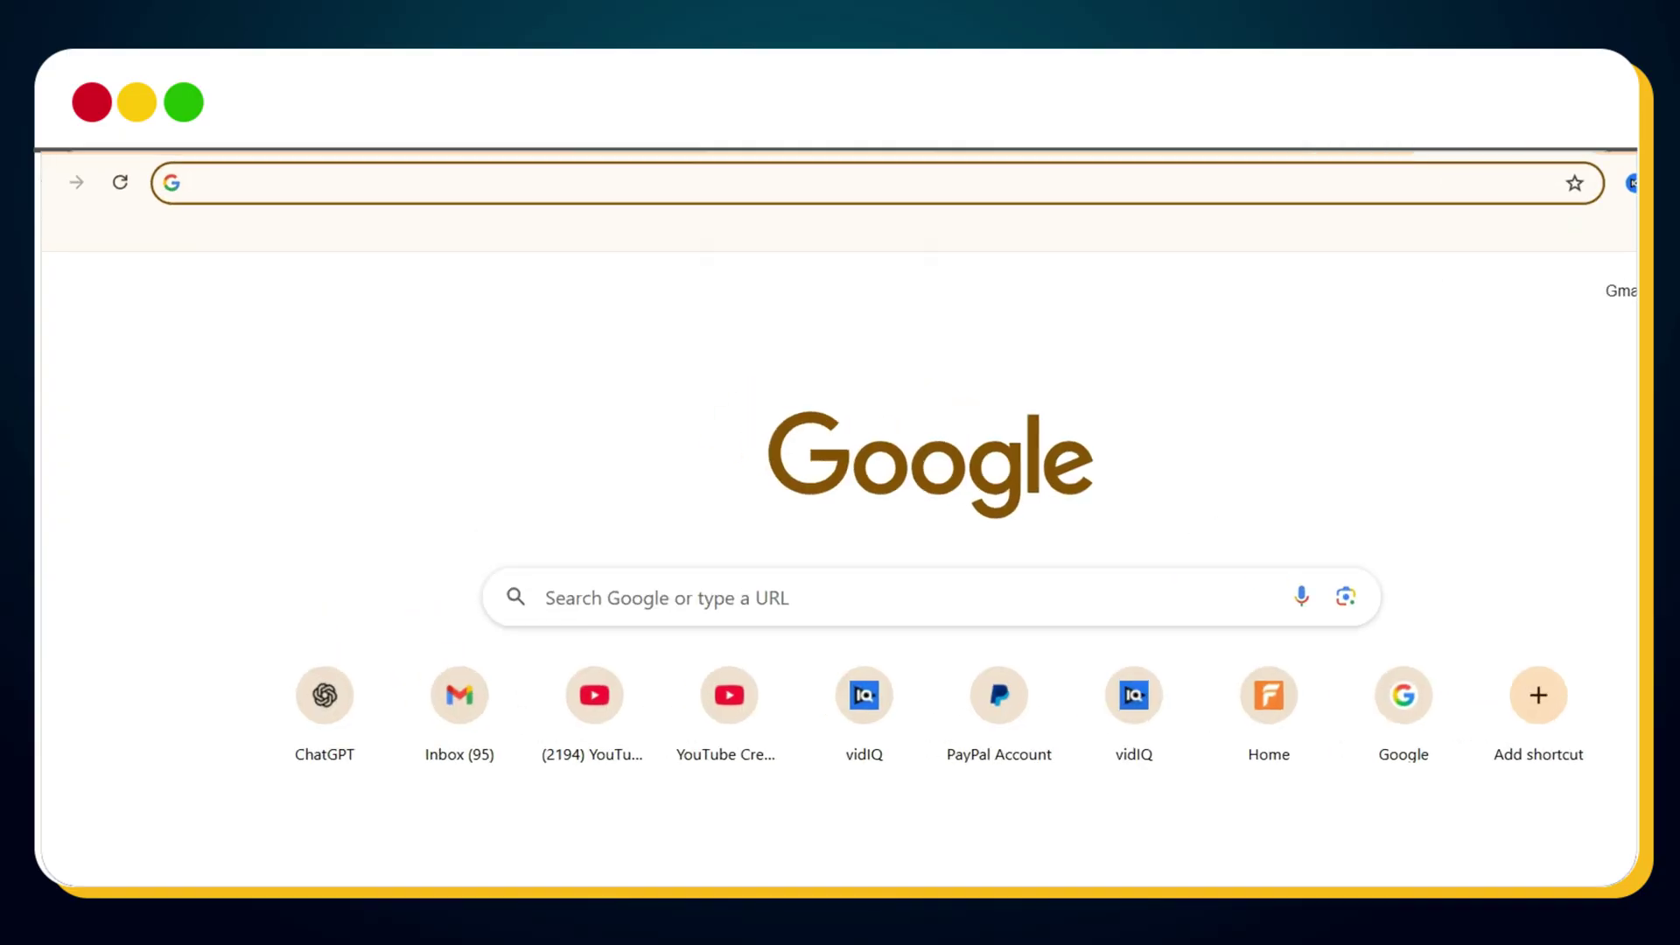
{"action": "type", "text": "ba"}
{"action": "type", "text": "haasr.co"}
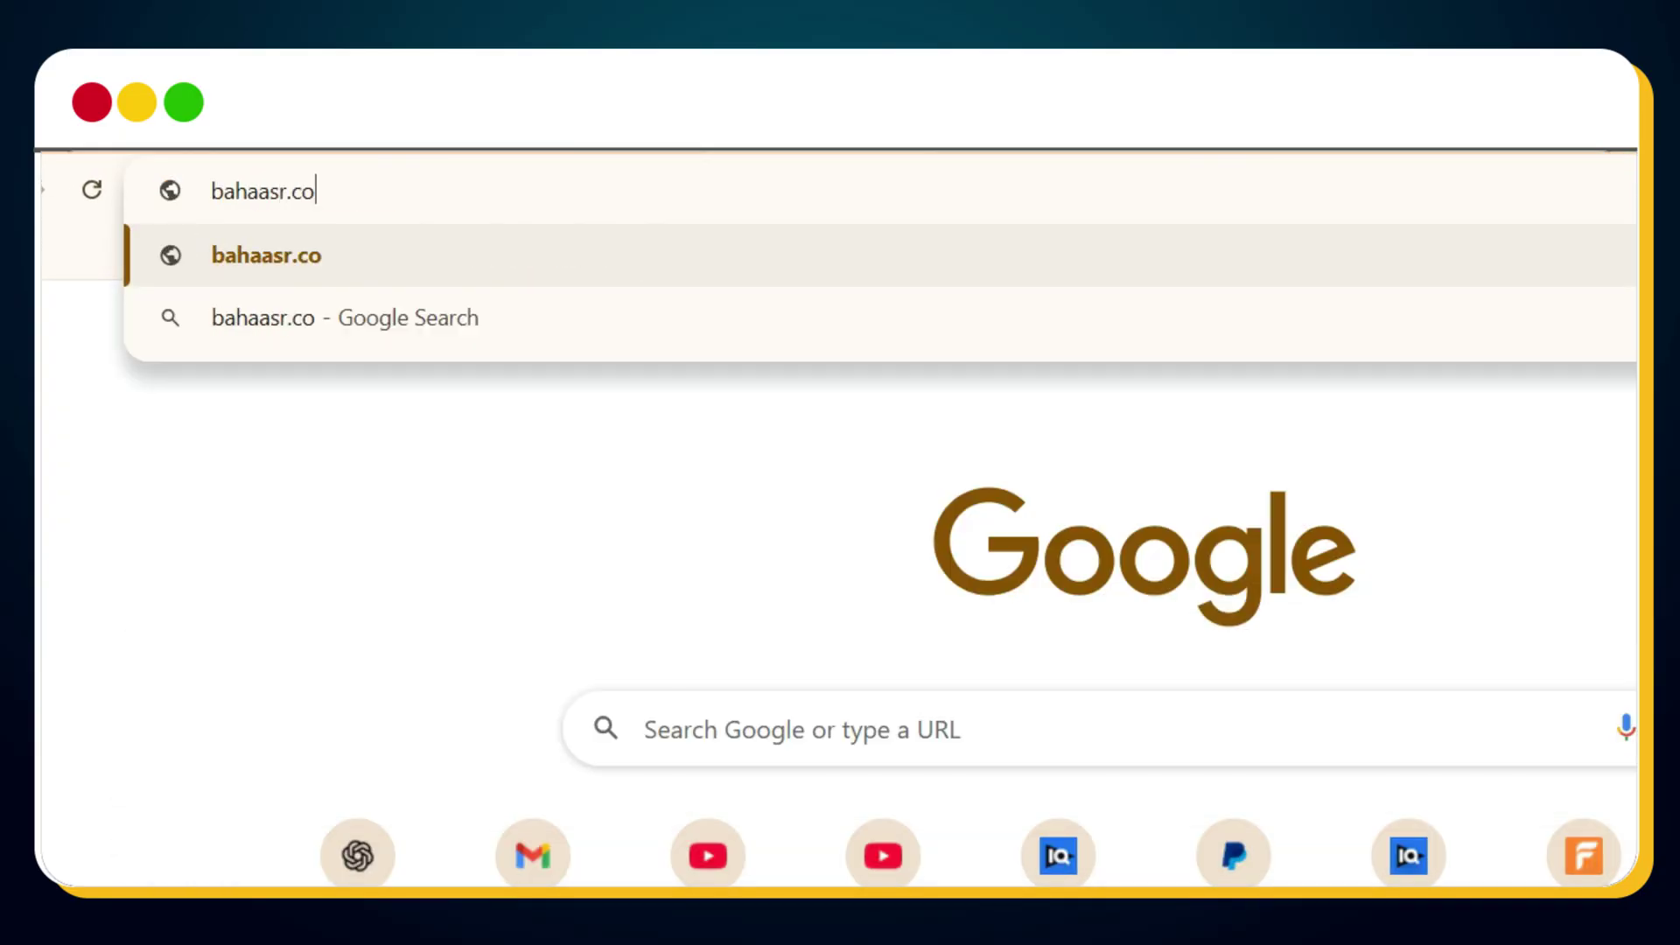
{"action": "type", "text": "m"}
Upload the voiceover file to bahaasr.com and run Remove Silence on it
{"action": "key", "text": "Return"}
{"action": "scroll", "coordinate": [800, 626], "scroll_direction": "down", "scroll_amount": 2}
{"action": "scroll", "coordinate": [802, 606], "scroll_direction": "down", "scroll_amount": 2}
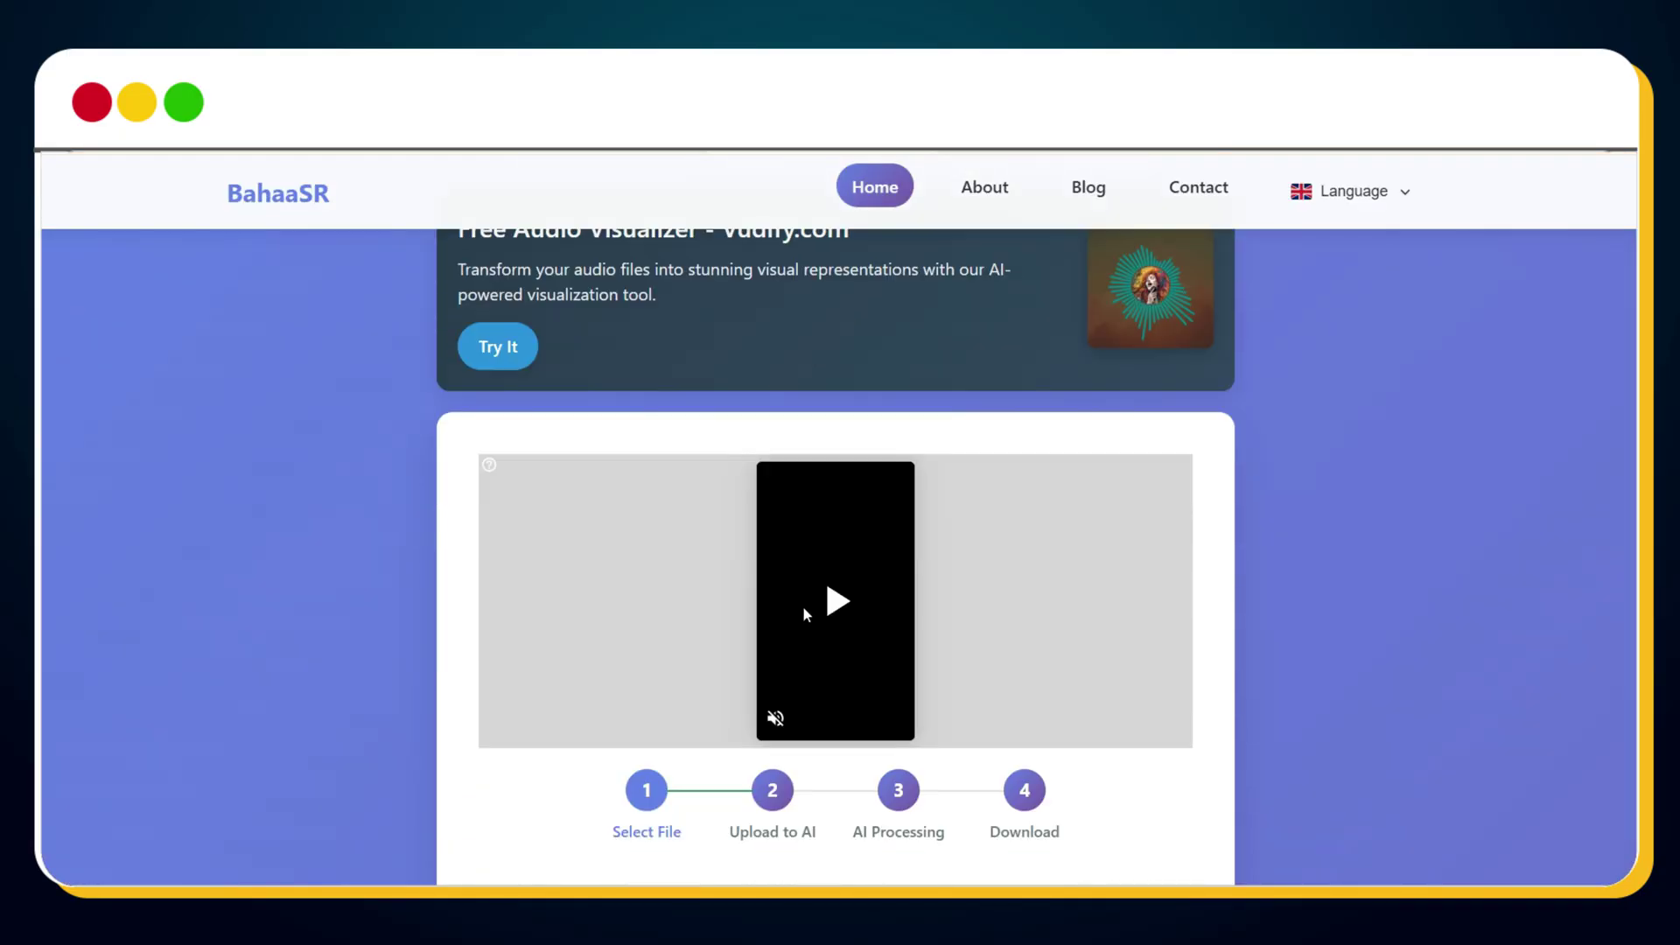
{"action": "scroll", "coordinate": [802, 605], "scroll_direction": "down", "scroll_amount": 1}
{"action": "scroll", "coordinate": [802, 606], "scroll_direction": "up", "scroll_amount": 1}
{"action": "scroll", "coordinate": [803, 604], "scroll_direction": "down", "scroll_amount": 4}
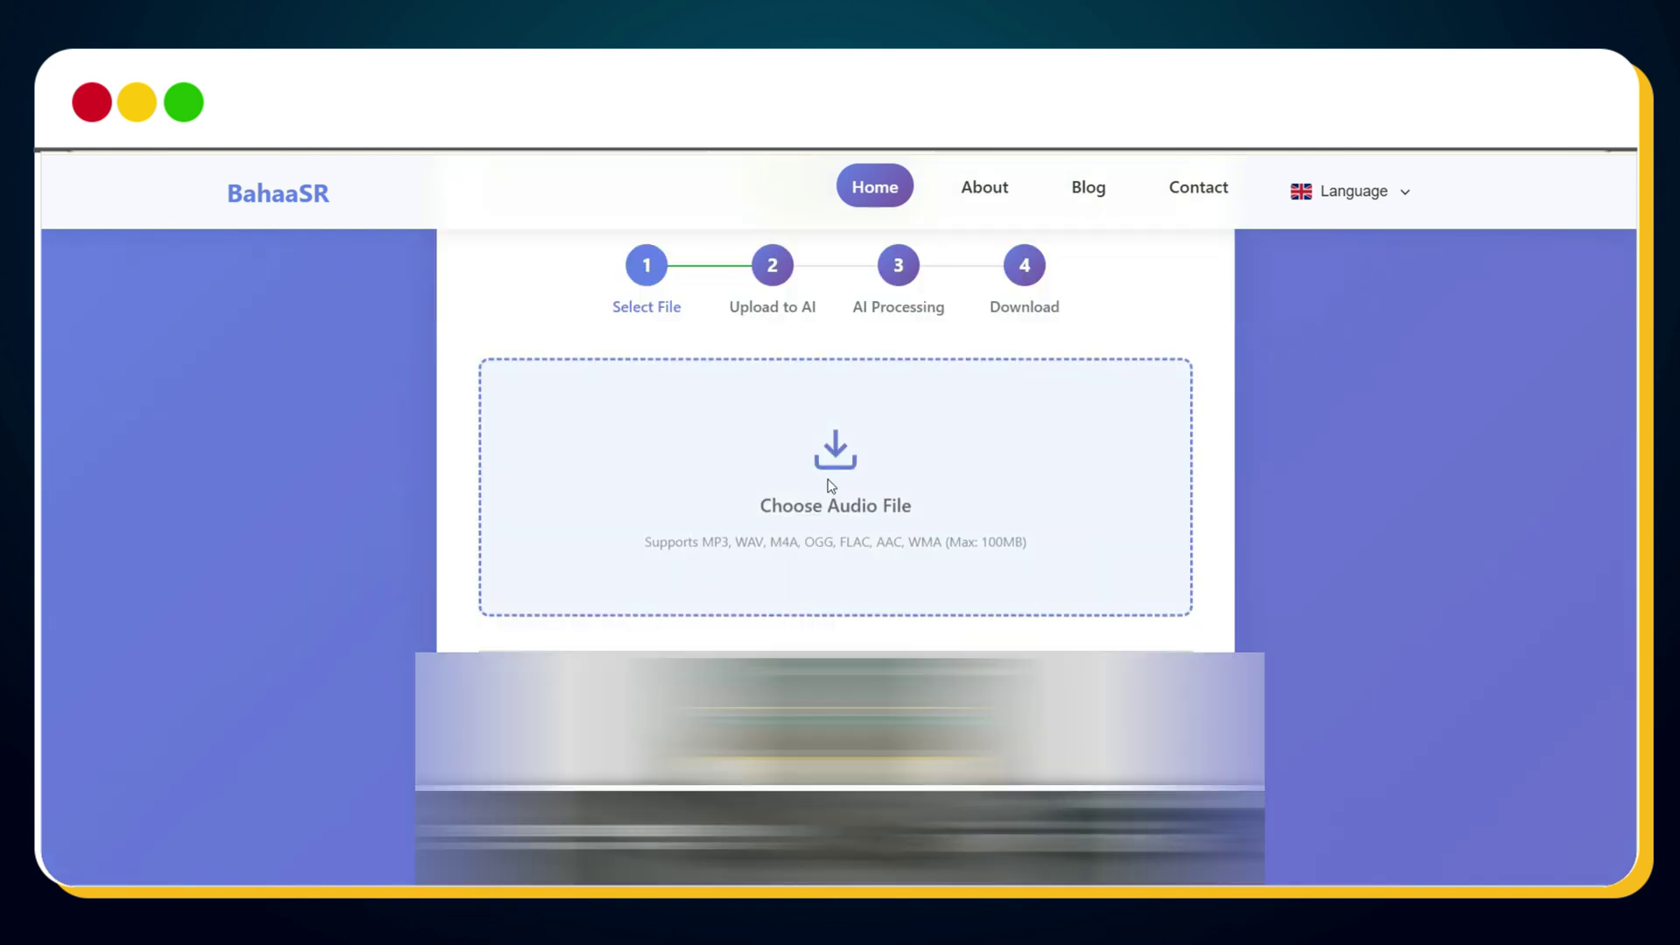
{"action": "left_click", "coordinate": [828, 486]}
{"action": "double_click", "coordinate": [274, 434]}
{"action": "left_click", "coordinate": [833, 443]}
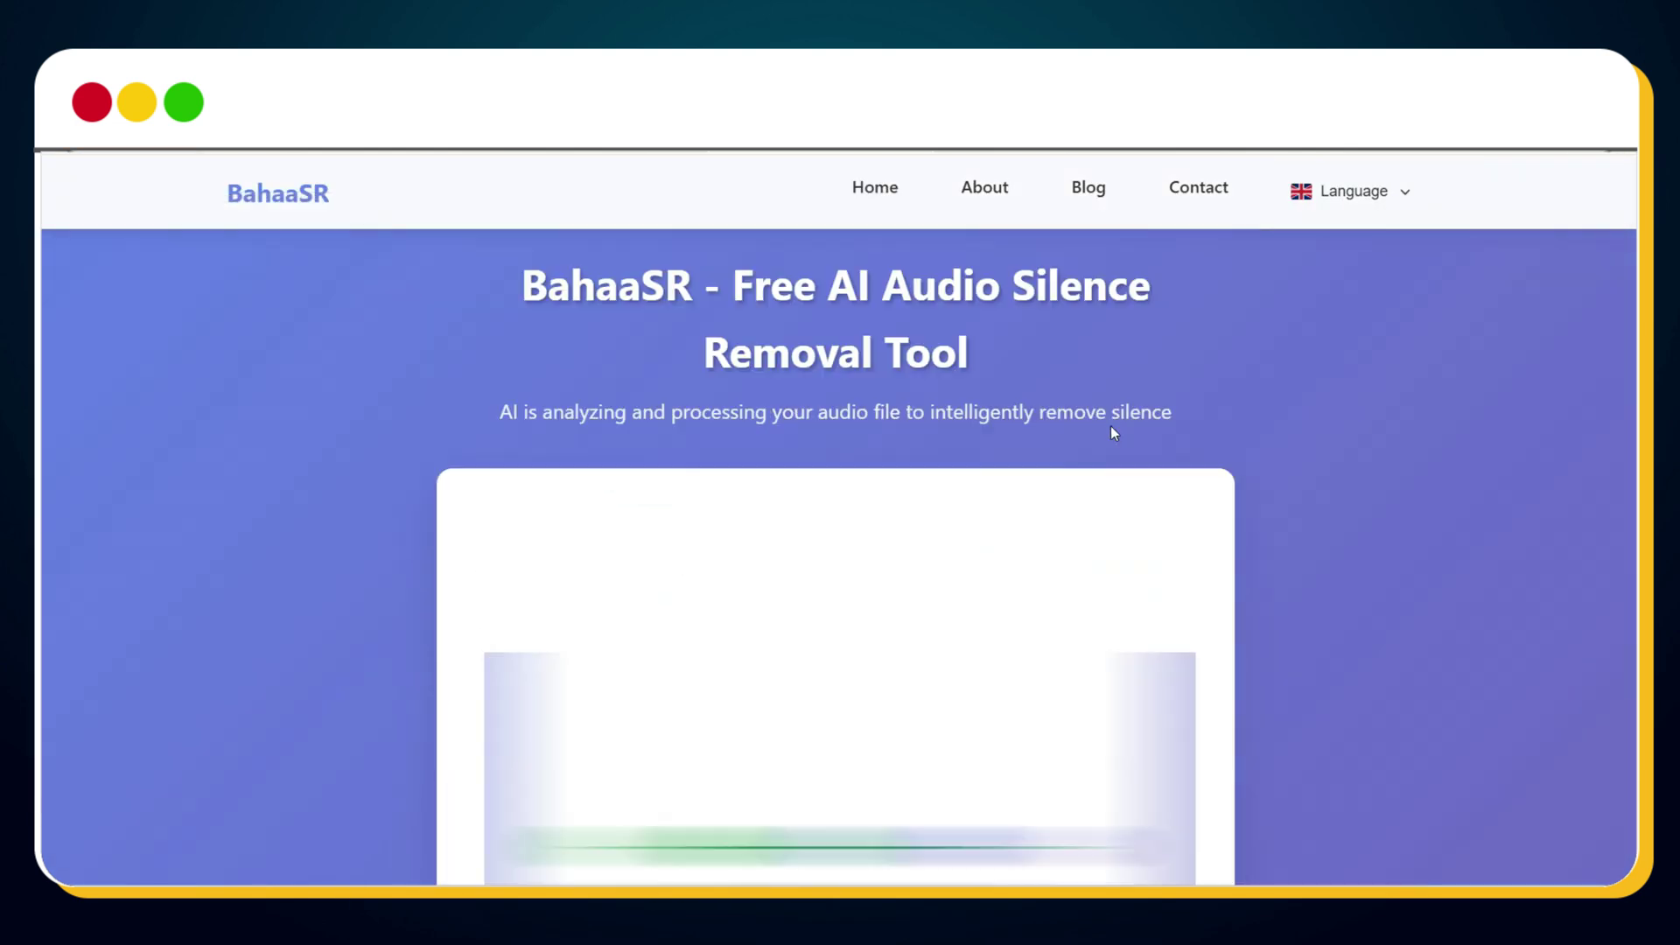
{"action": "scroll", "coordinate": [1112, 431], "scroll_direction": "down", "scroll_amount": 2}
{"action": "scroll", "coordinate": [1112, 431], "scroll_direction": "down", "scroll_amount": 1}
{"action": "scroll", "coordinate": [1112, 430], "scroll_direction": "down", "scroll_amount": 1}
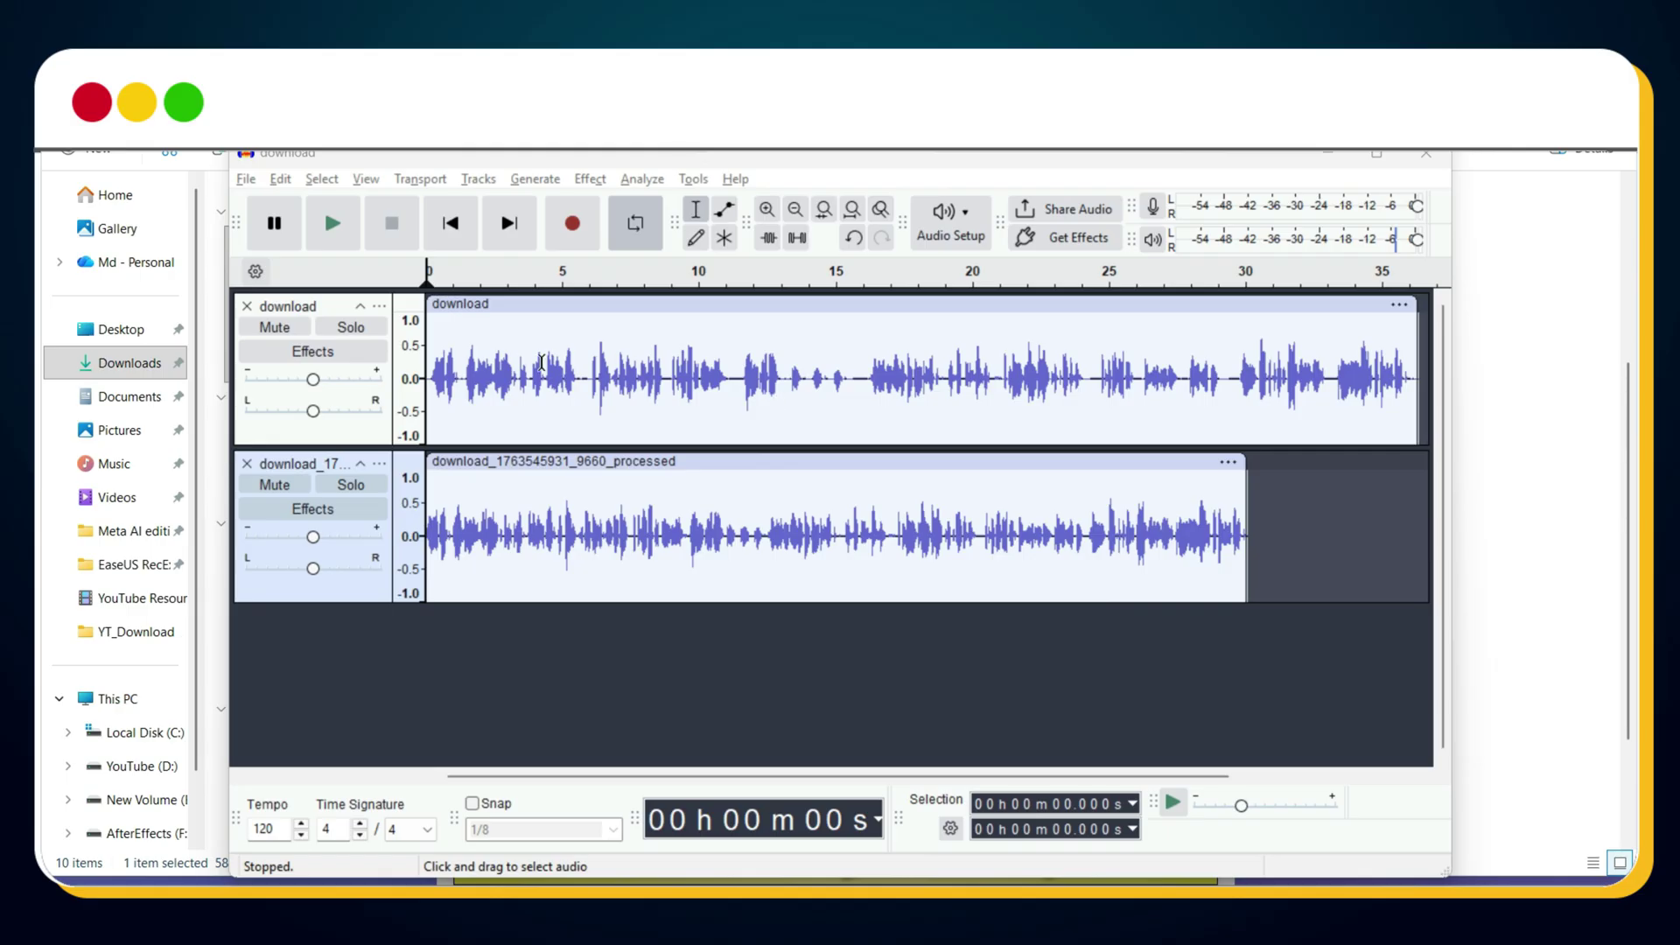
Select the original voiceover track and play it to compare against the silence-removed version
{"action": "left_click", "coordinate": [433, 367]}
{"action": "key", "text": "space"}
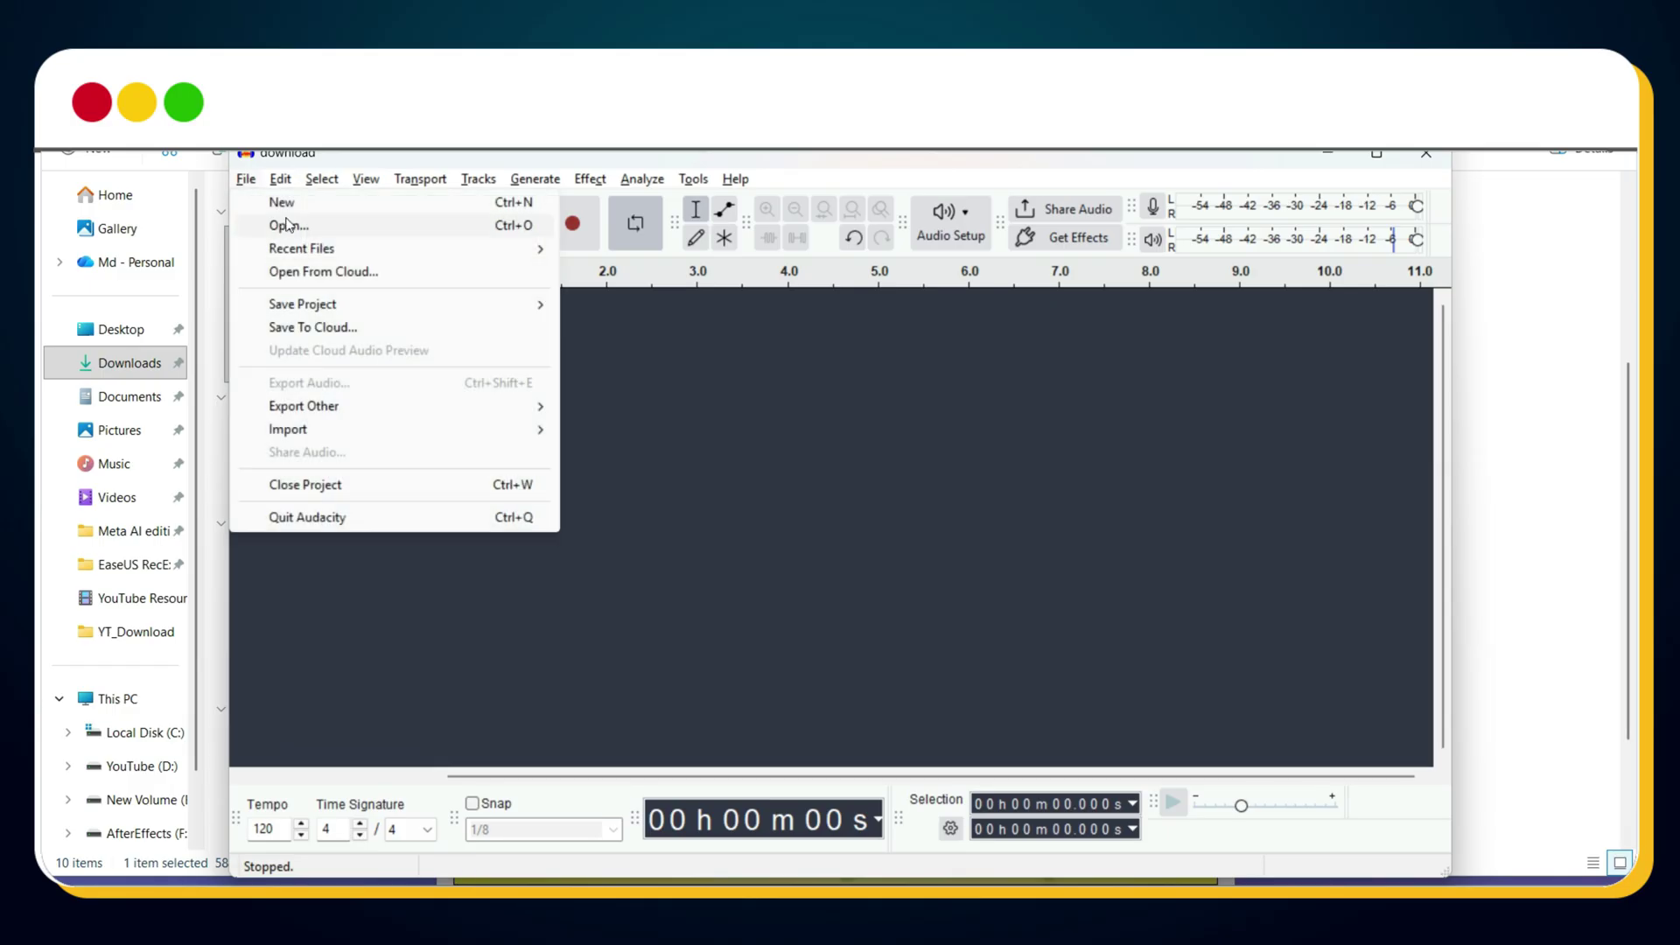
Select the entire silence-removed voiceover track and apply Normalize to it
{"action": "left_click", "coordinate": [655, 418]}
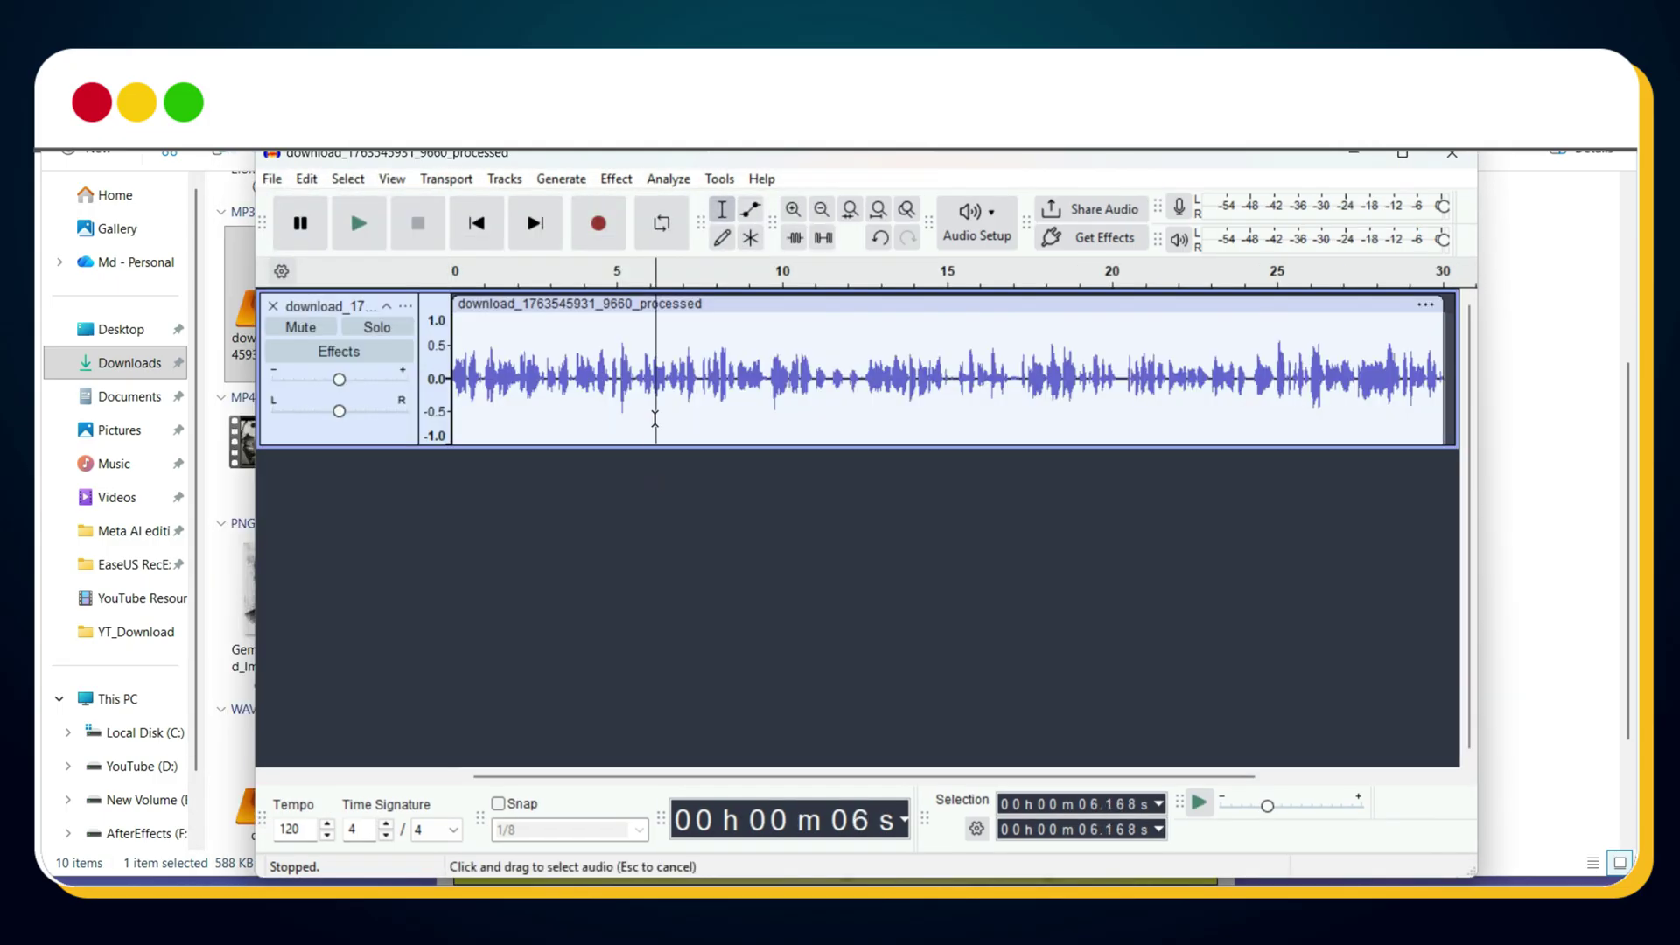
{"action": "key", "text": "ctrl+a"}
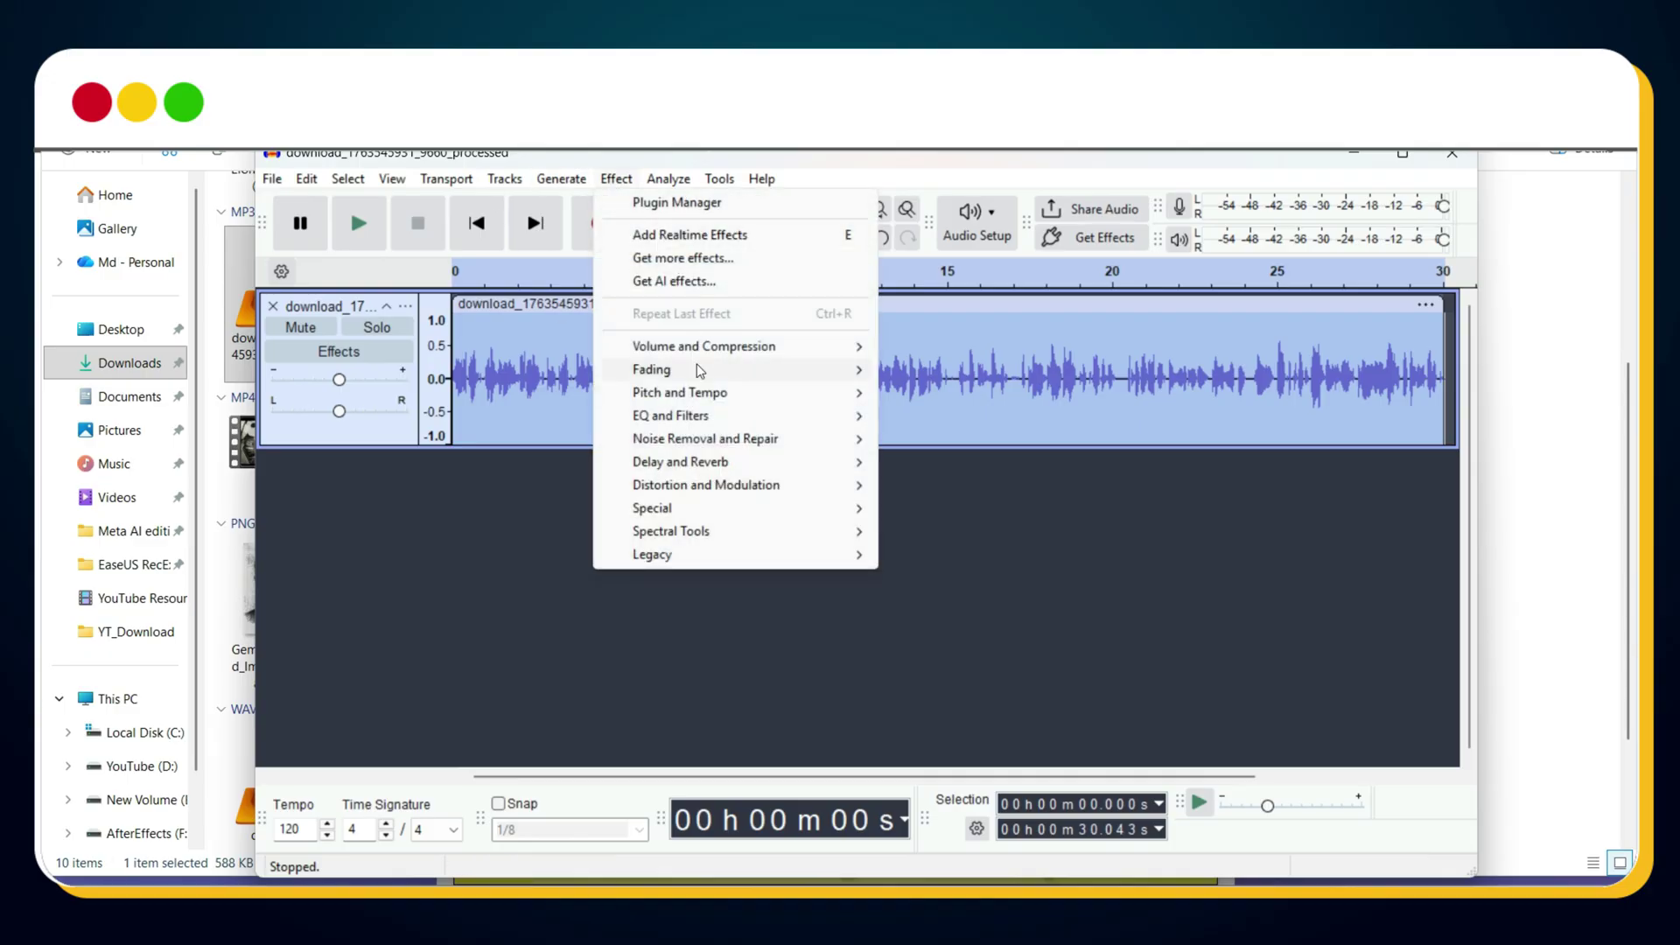
{"action": "left_click", "coordinate": [965, 461]}
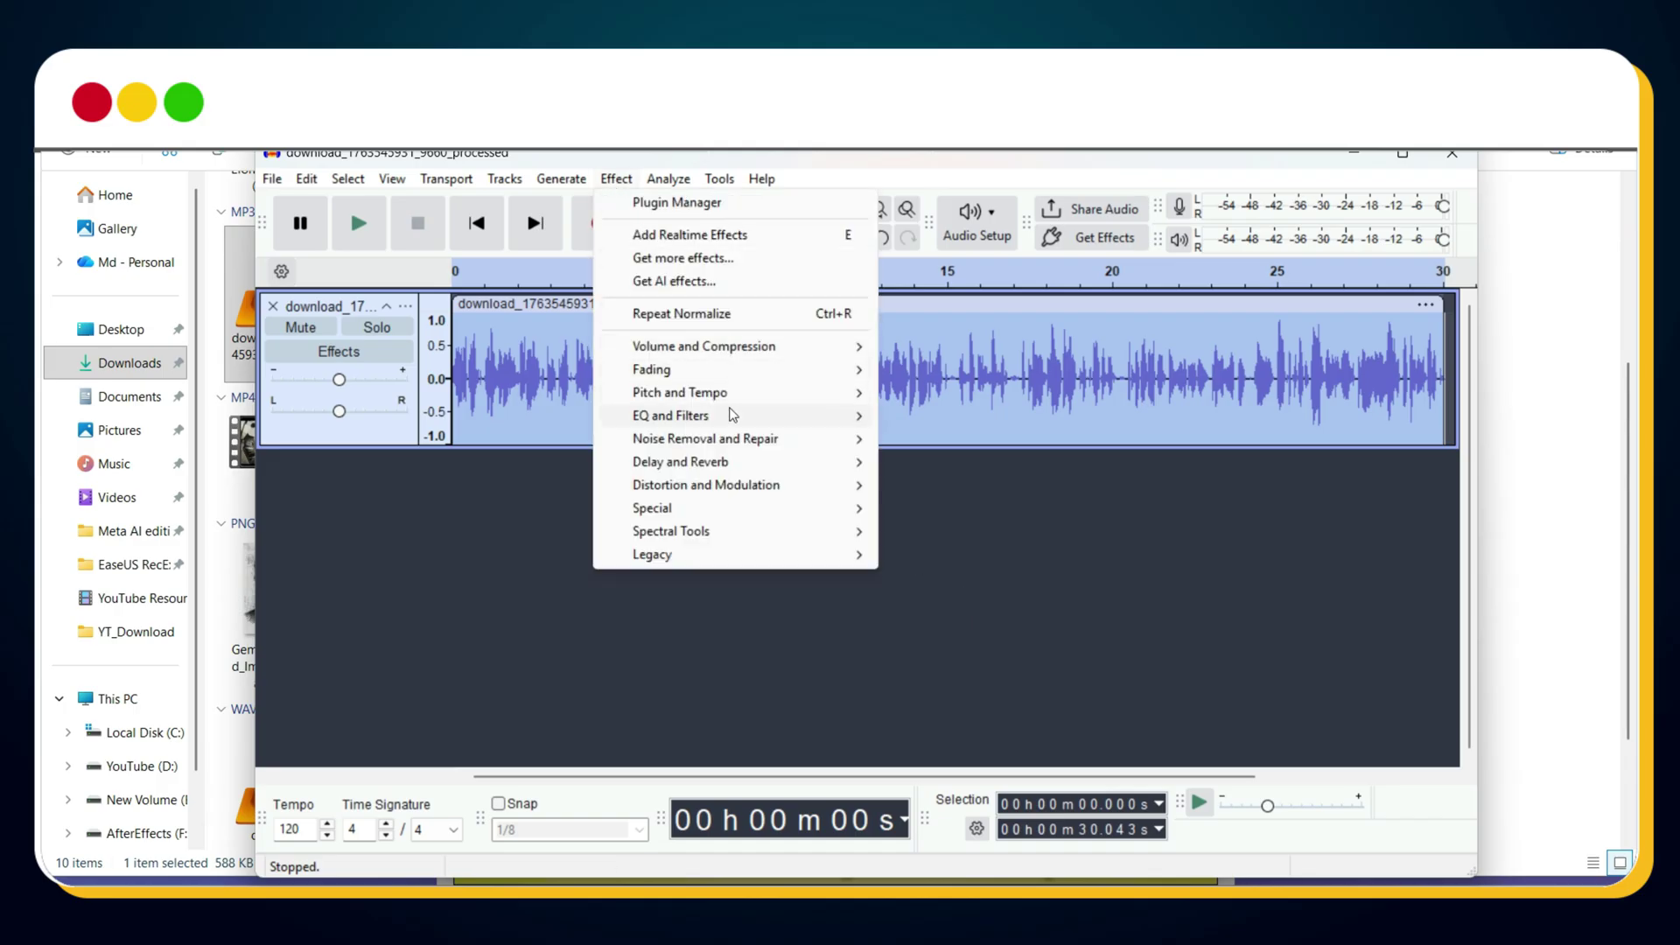
Apply Filter Curve EQ with the Treble Boost preset
{"action": "mouse_move", "coordinate": [671, 415]}
{"action": "left_click", "coordinate": [929, 439]}
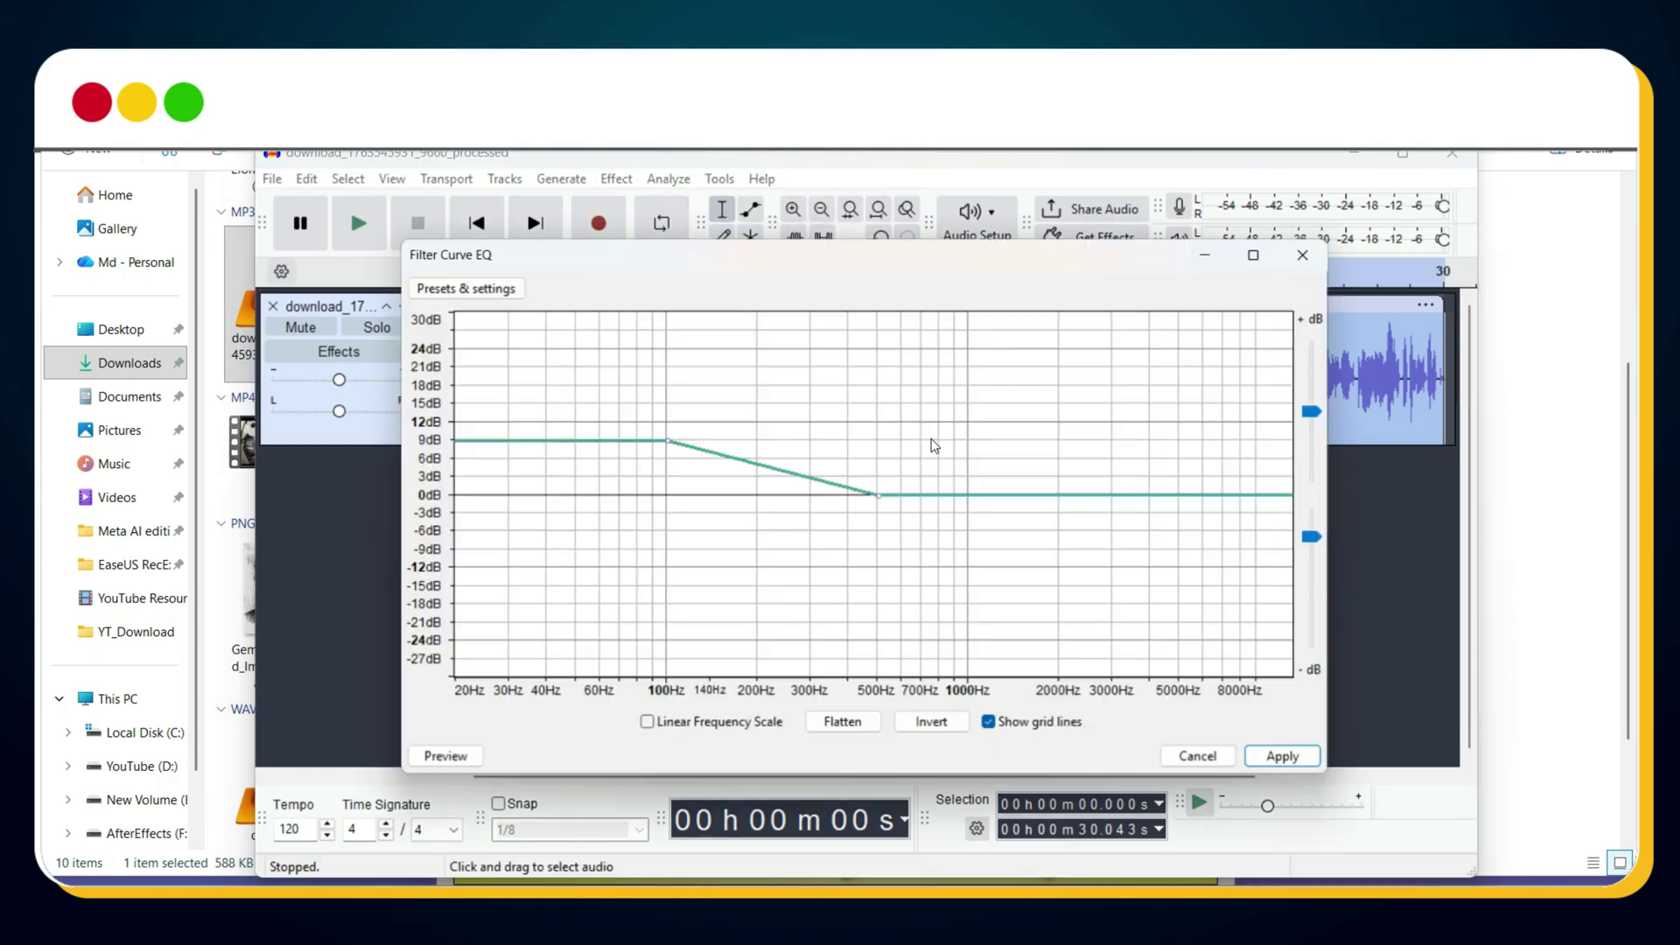
{"action": "left_click", "coordinate": [462, 289]}
{"action": "mouse_move", "coordinate": [490, 394]}
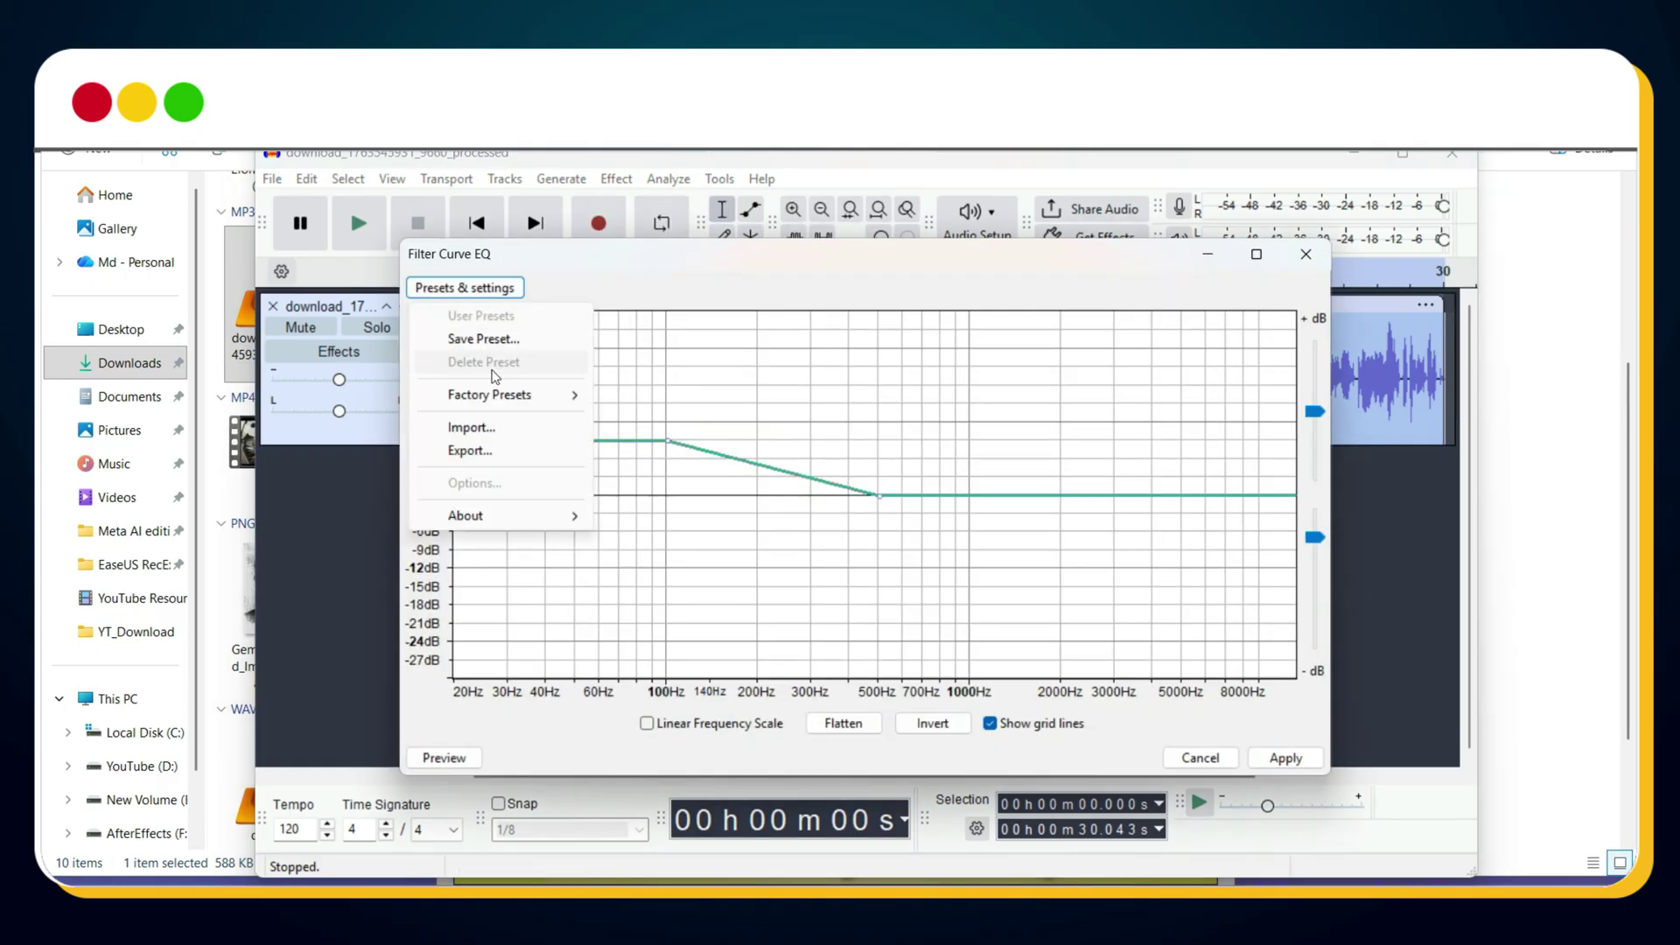
{"action": "left_click", "coordinate": [768, 593]}
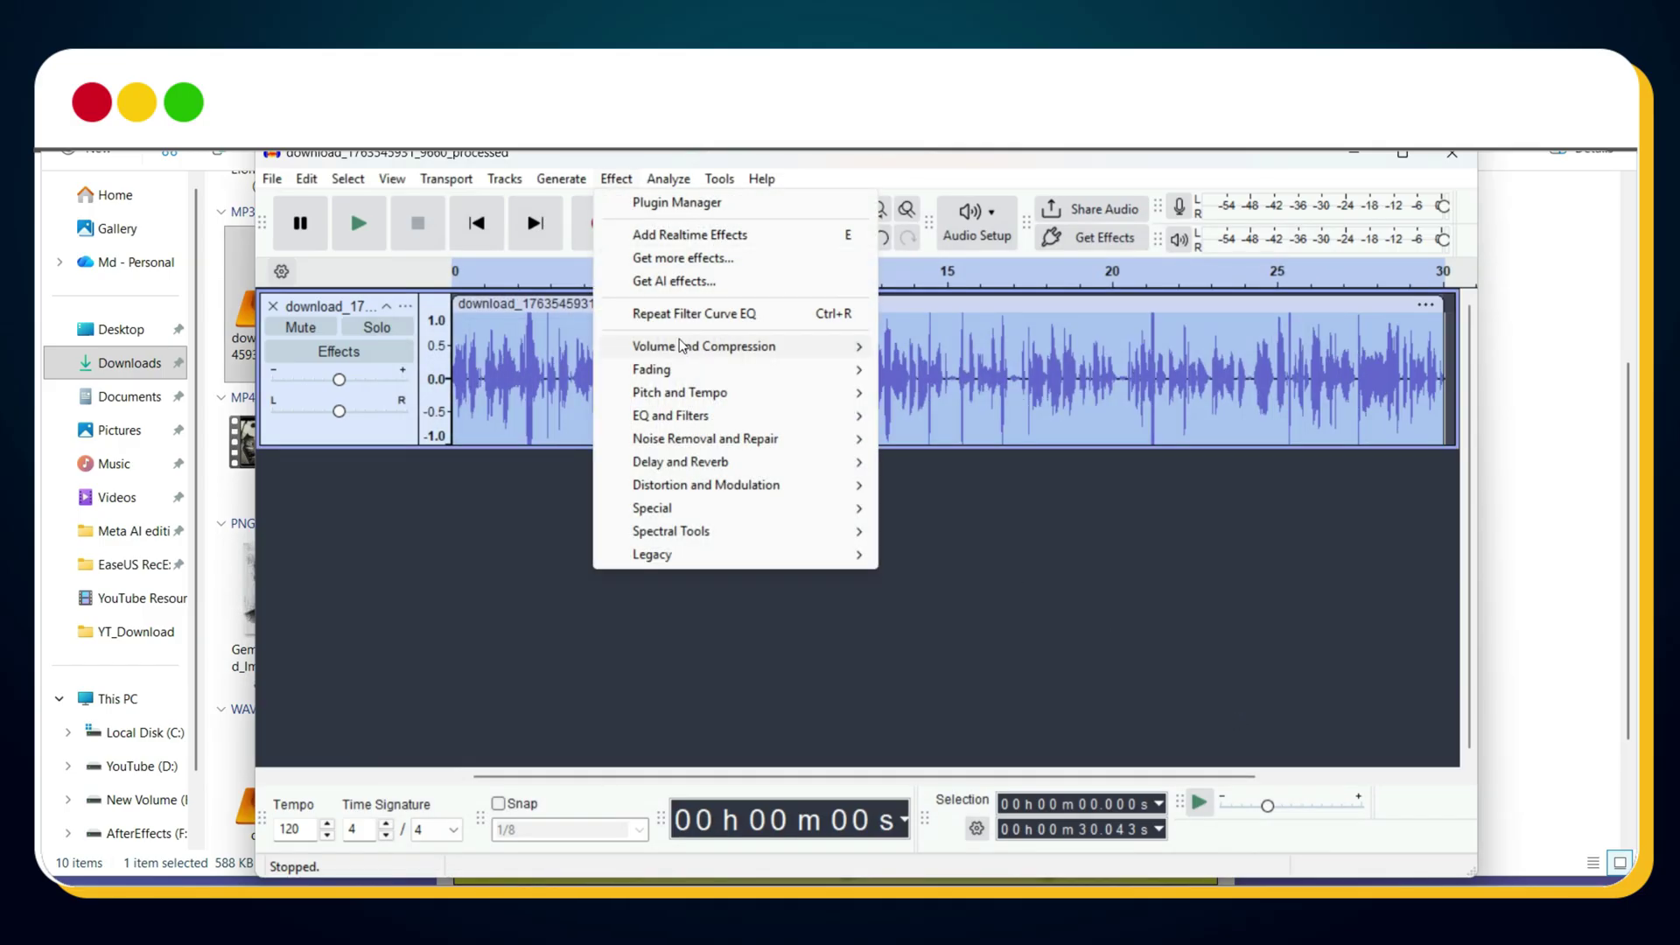
Apply Filter Curve EQ again with the Low rolloff for speech preset
{"action": "mouse_move", "coordinate": [671, 415]}
{"action": "left_click", "coordinate": [972, 445]}
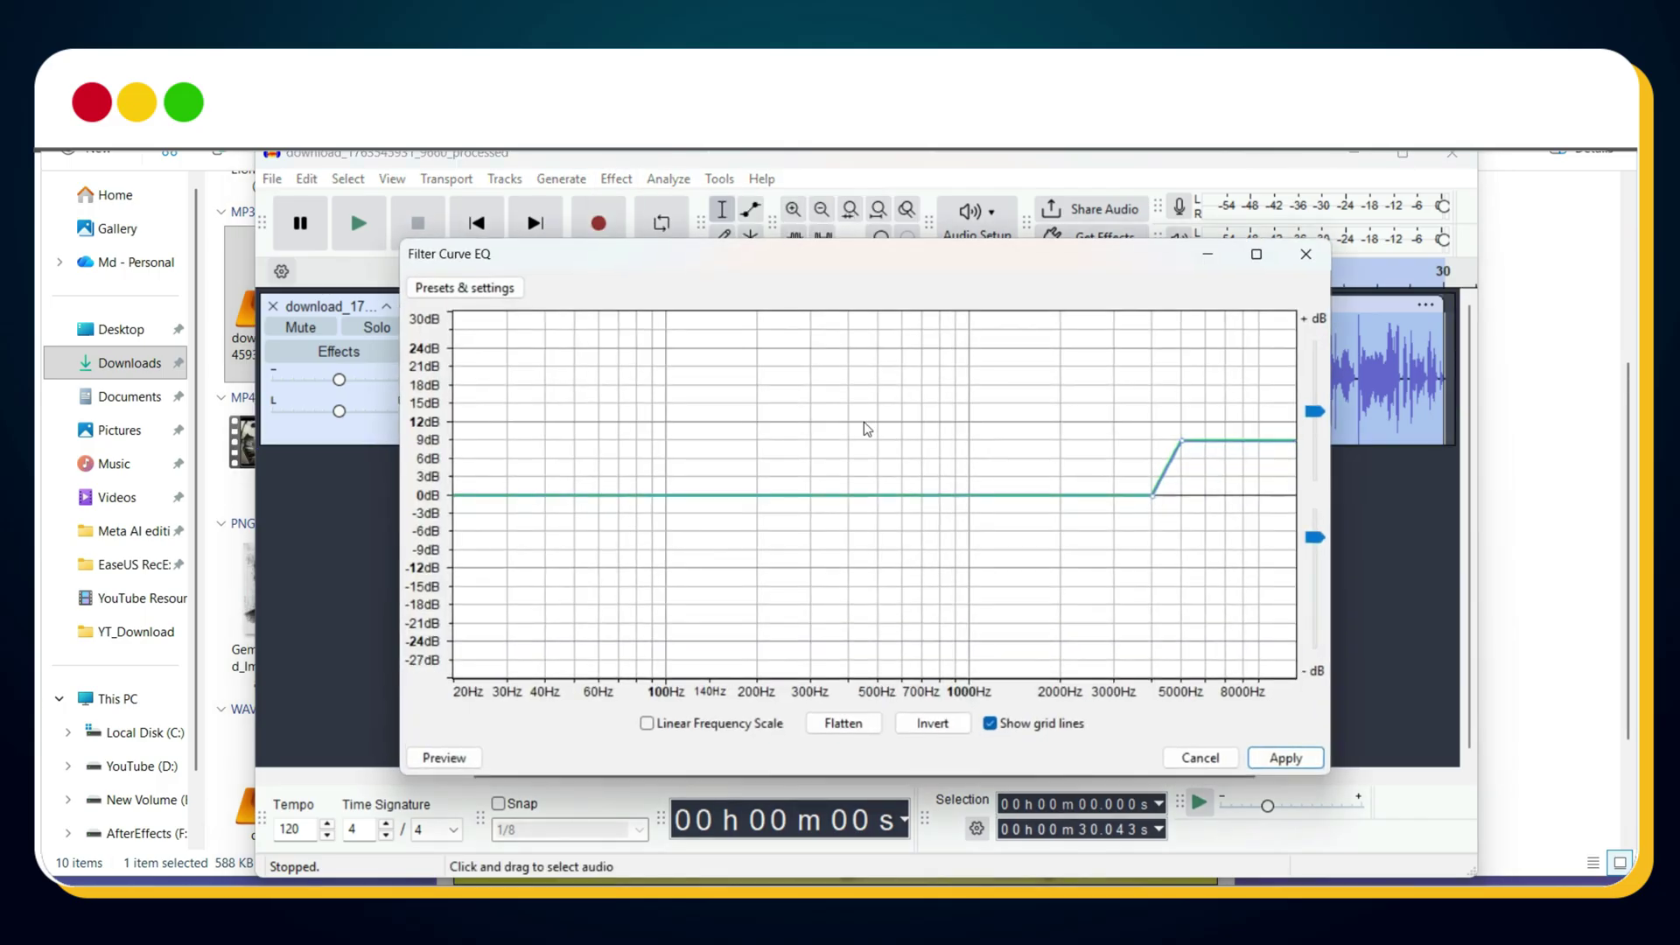
{"action": "left_click", "coordinate": [465, 288]}
{"action": "mouse_move", "coordinate": [490, 395]}
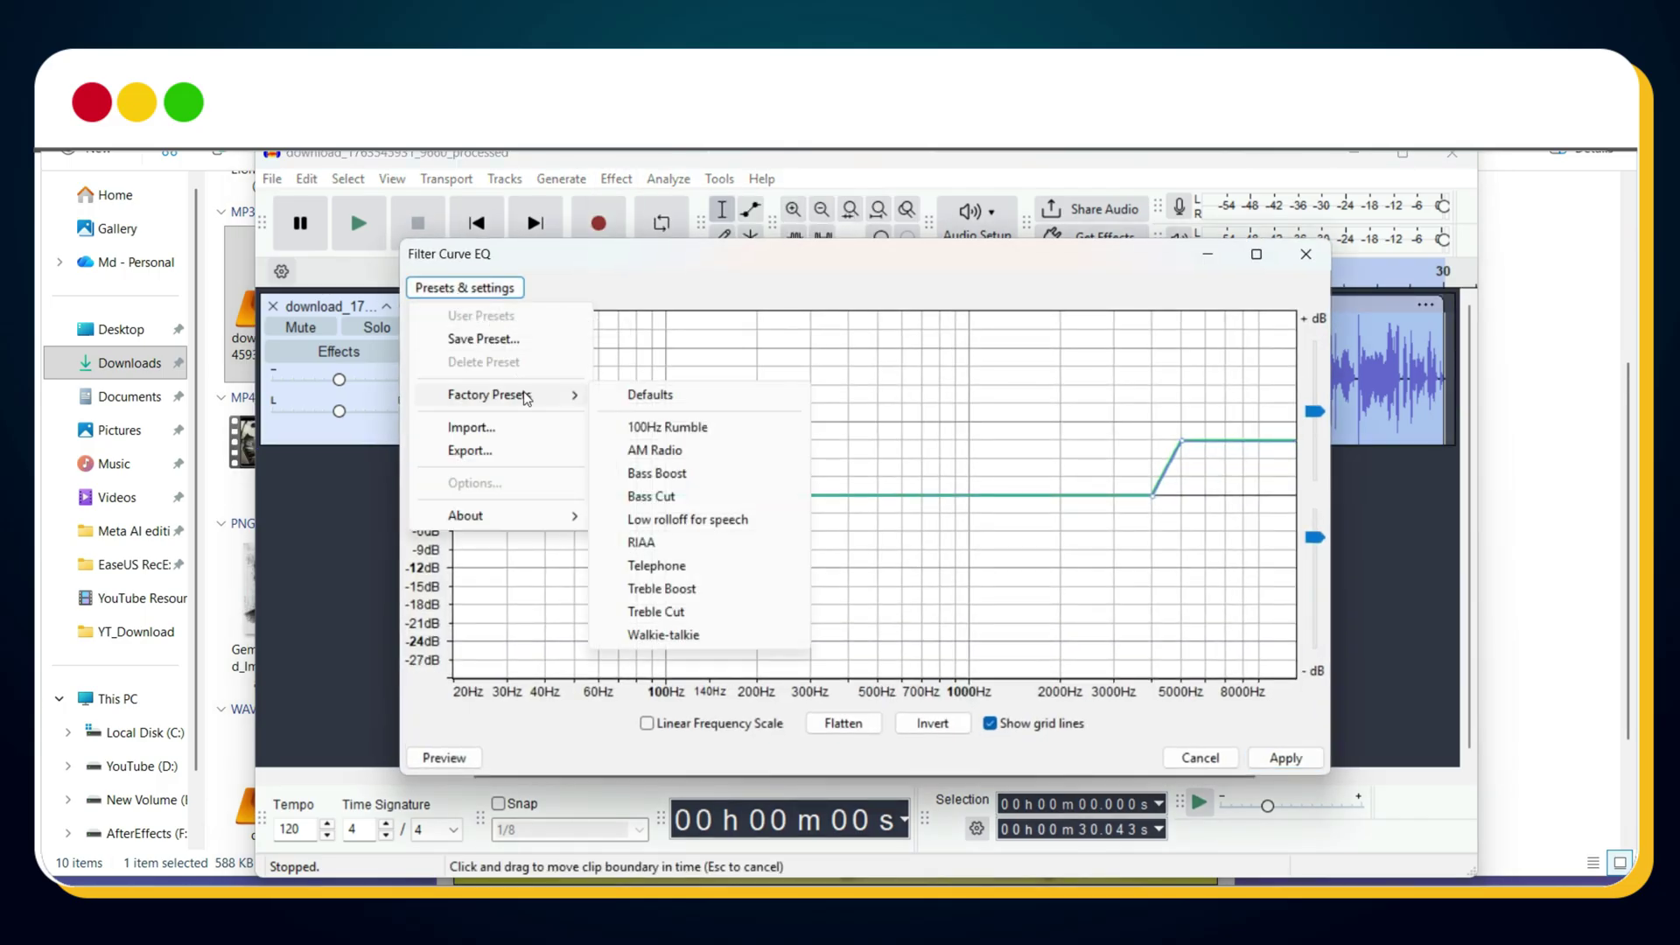
{"action": "left_click", "coordinate": [692, 521]}
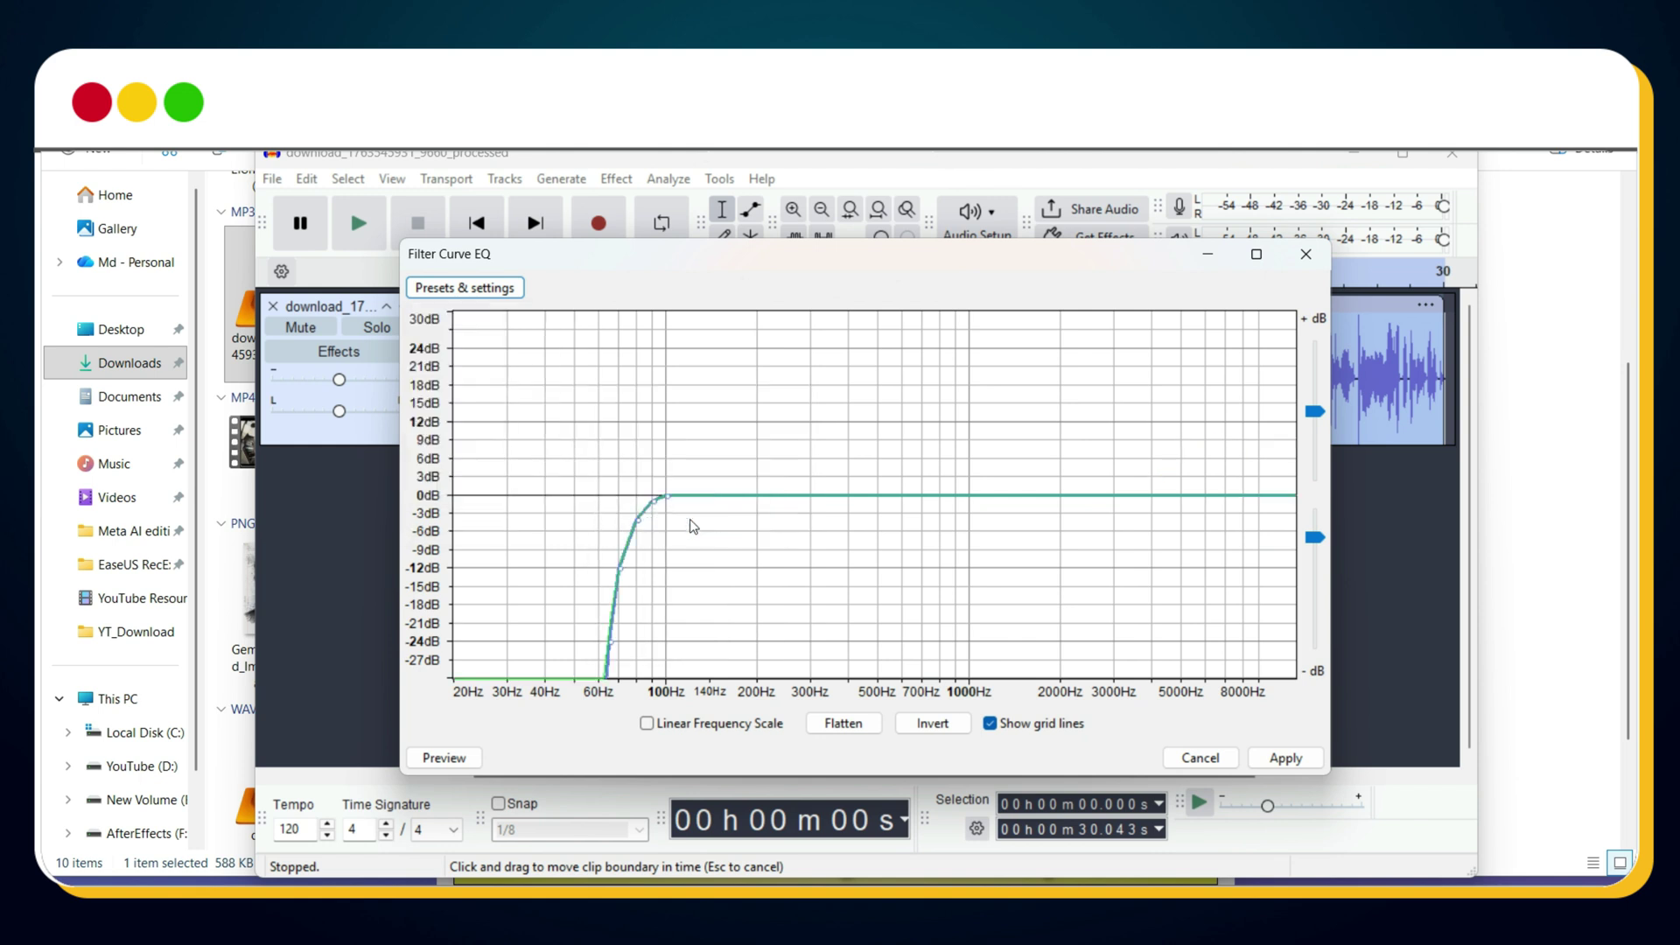
{"action": "left_click", "coordinate": [1280, 760]}
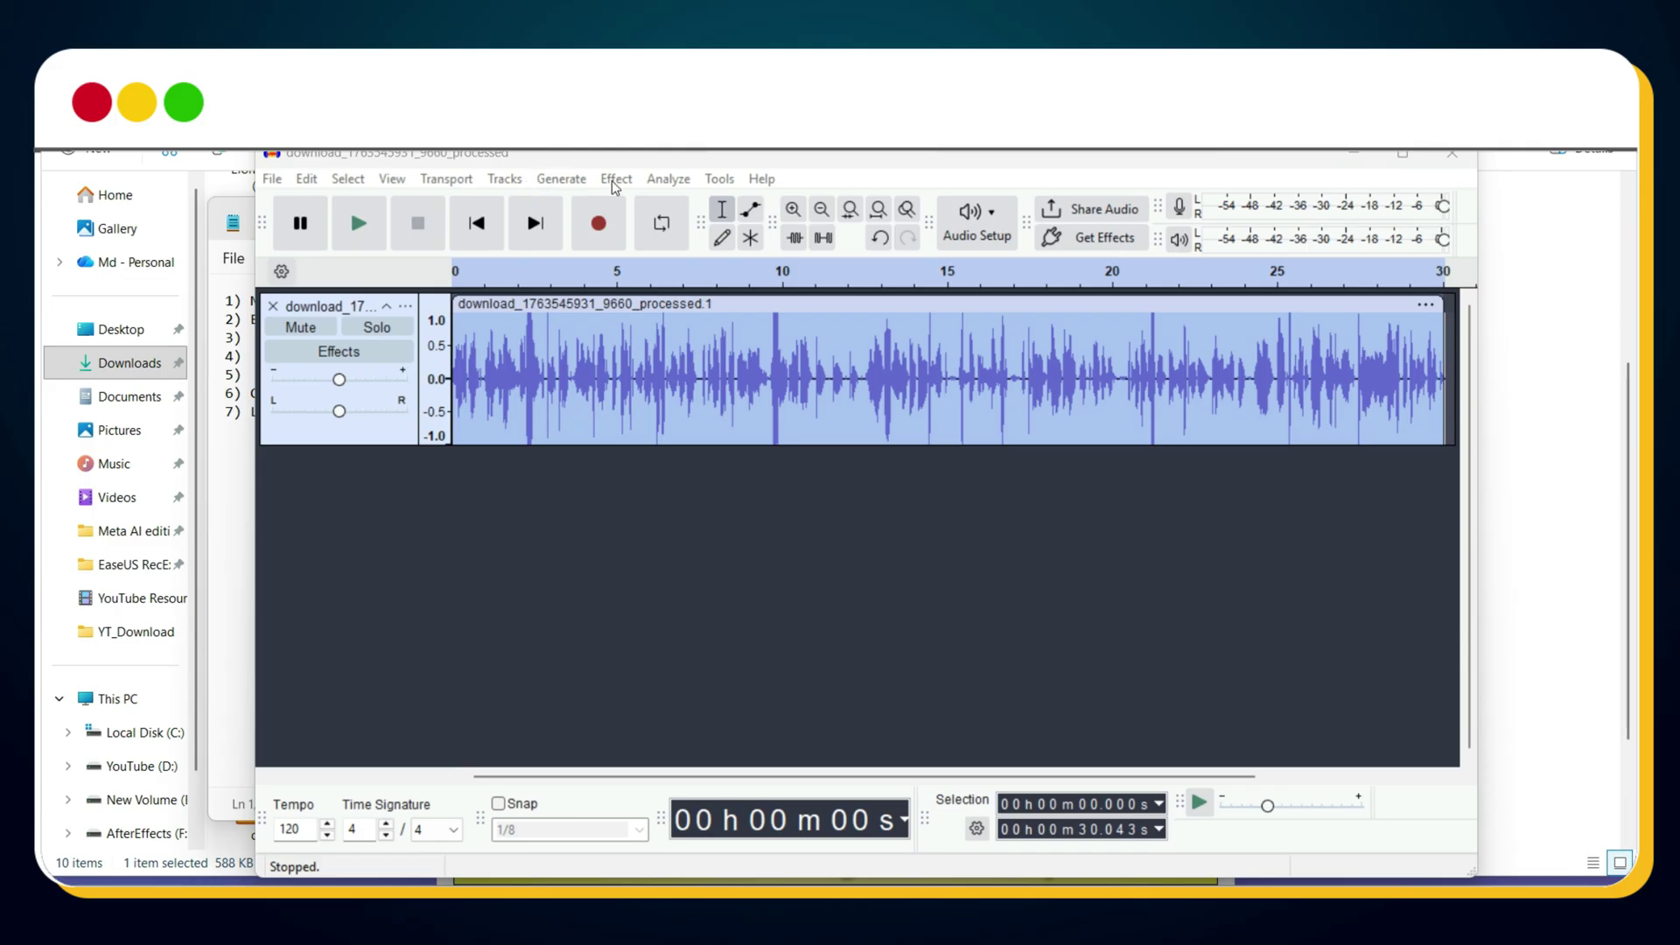
After revisiting Filter Curve EQ, apply Bass and Treble with bass and treble boosted 5 dB
{"action": "left_click", "coordinate": [616, 178]}
{"action": "mouse_move", "coordinate": [736, 415]}
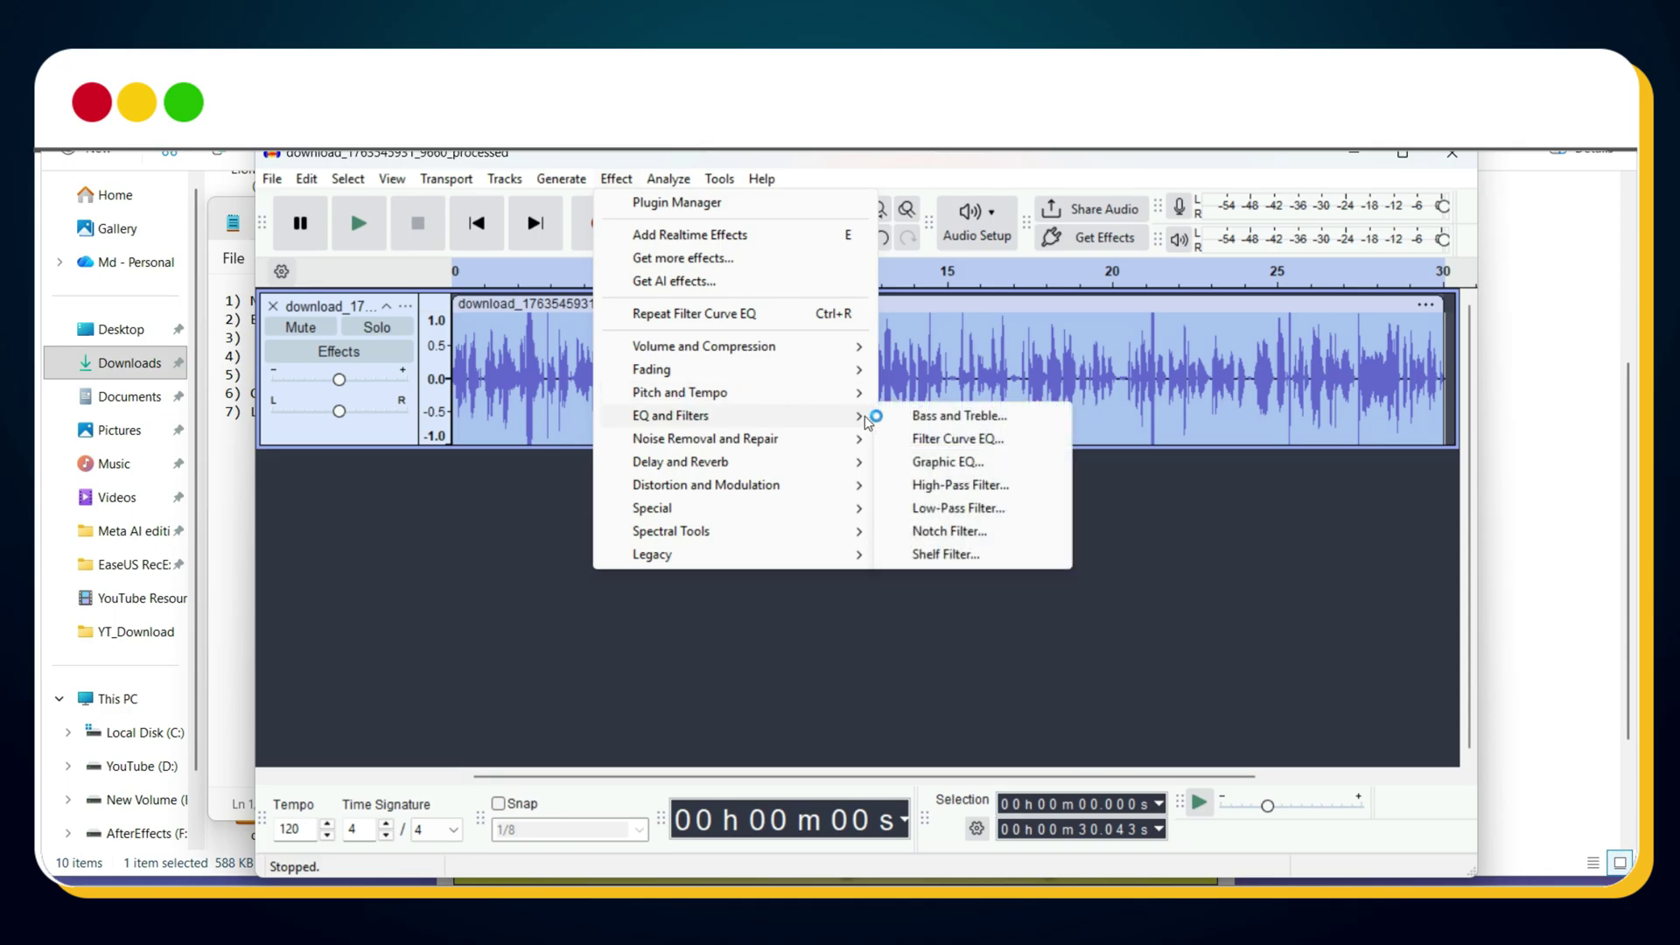
{"action": "left_click", "coordinate": [958, 440]}
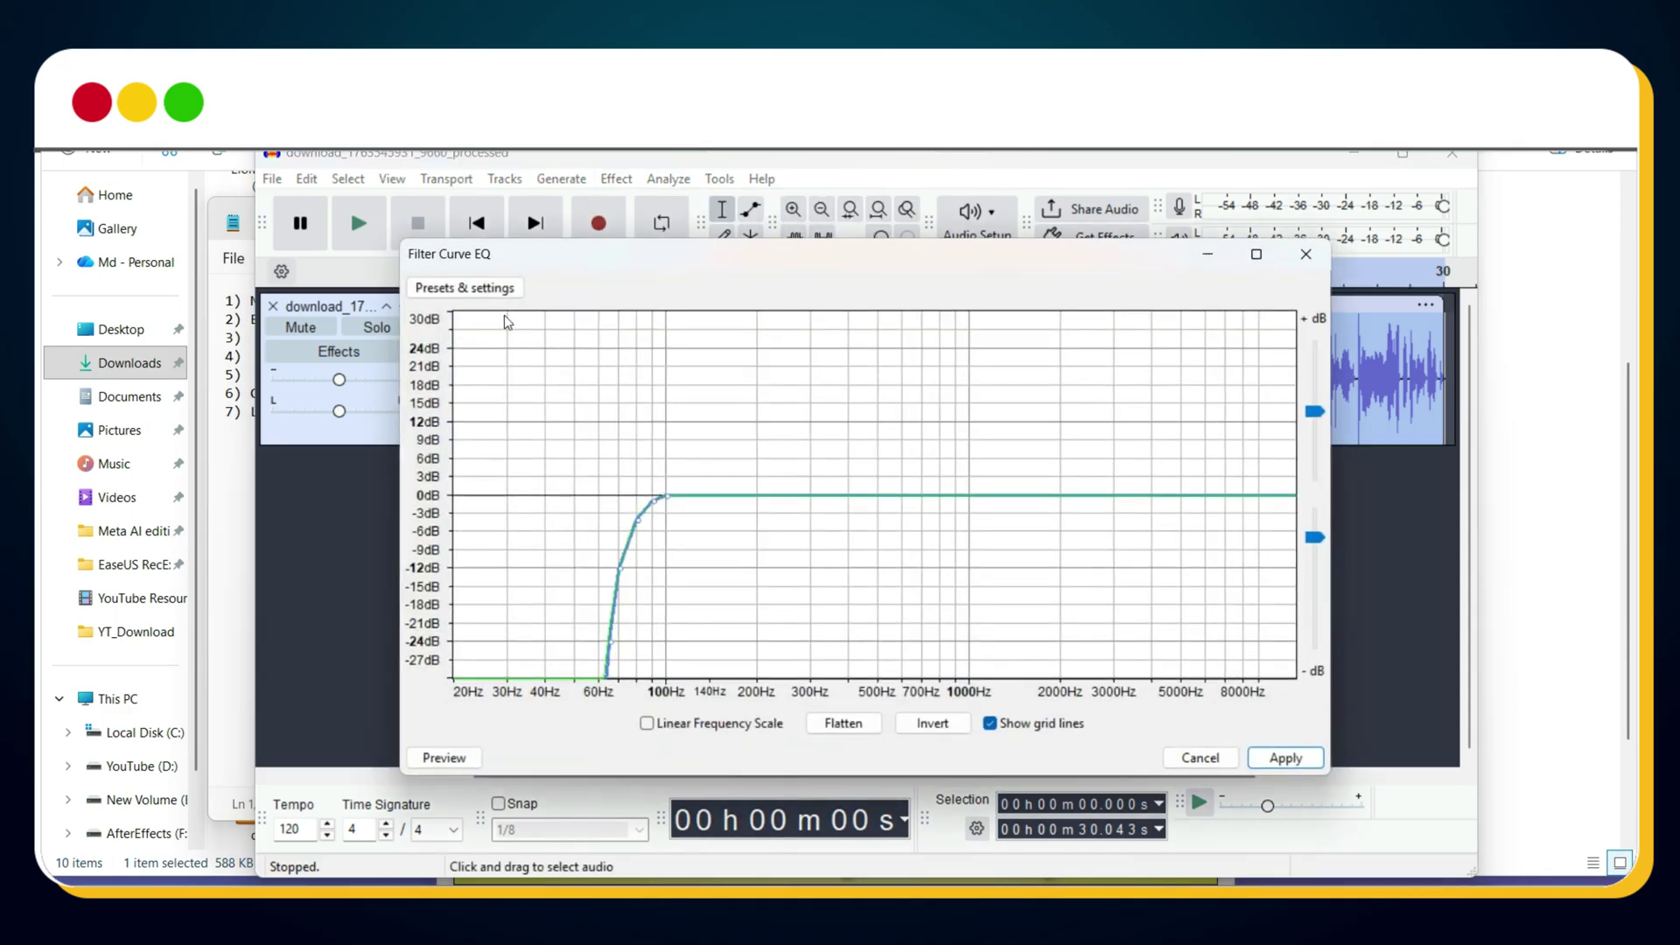
{"action": "left_click", "coordinate": [497, 301]}
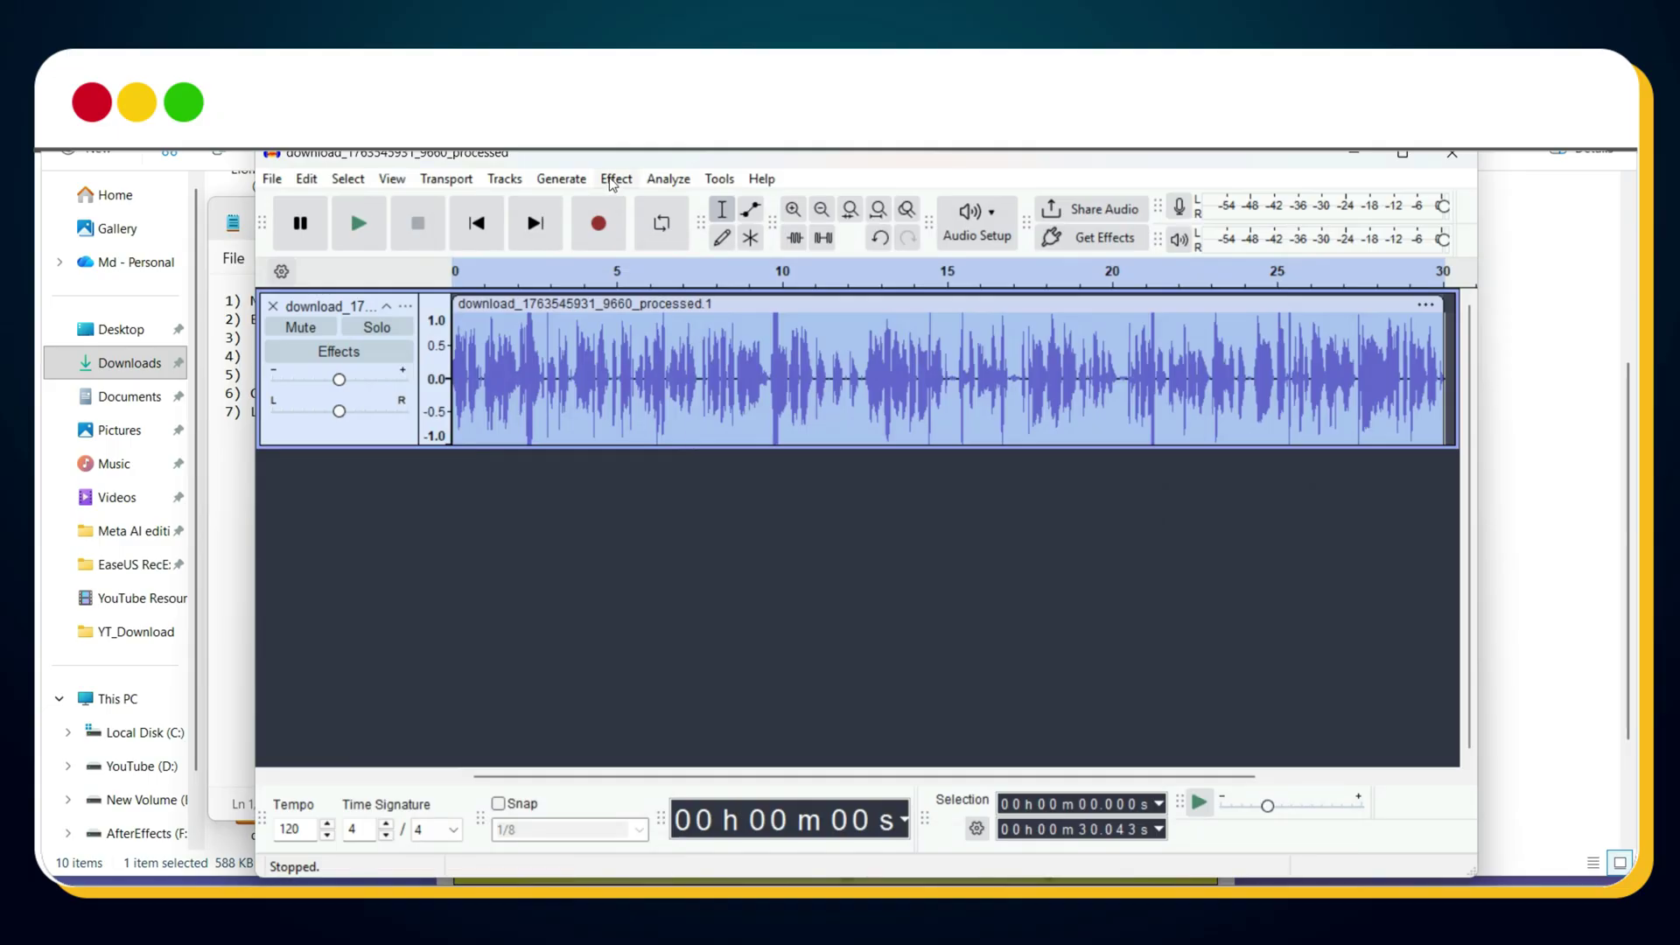
{"action": "left_click", "coordinate": [612, 184]}
{"action": "mouse_move", "coordinate": [671, 416]}
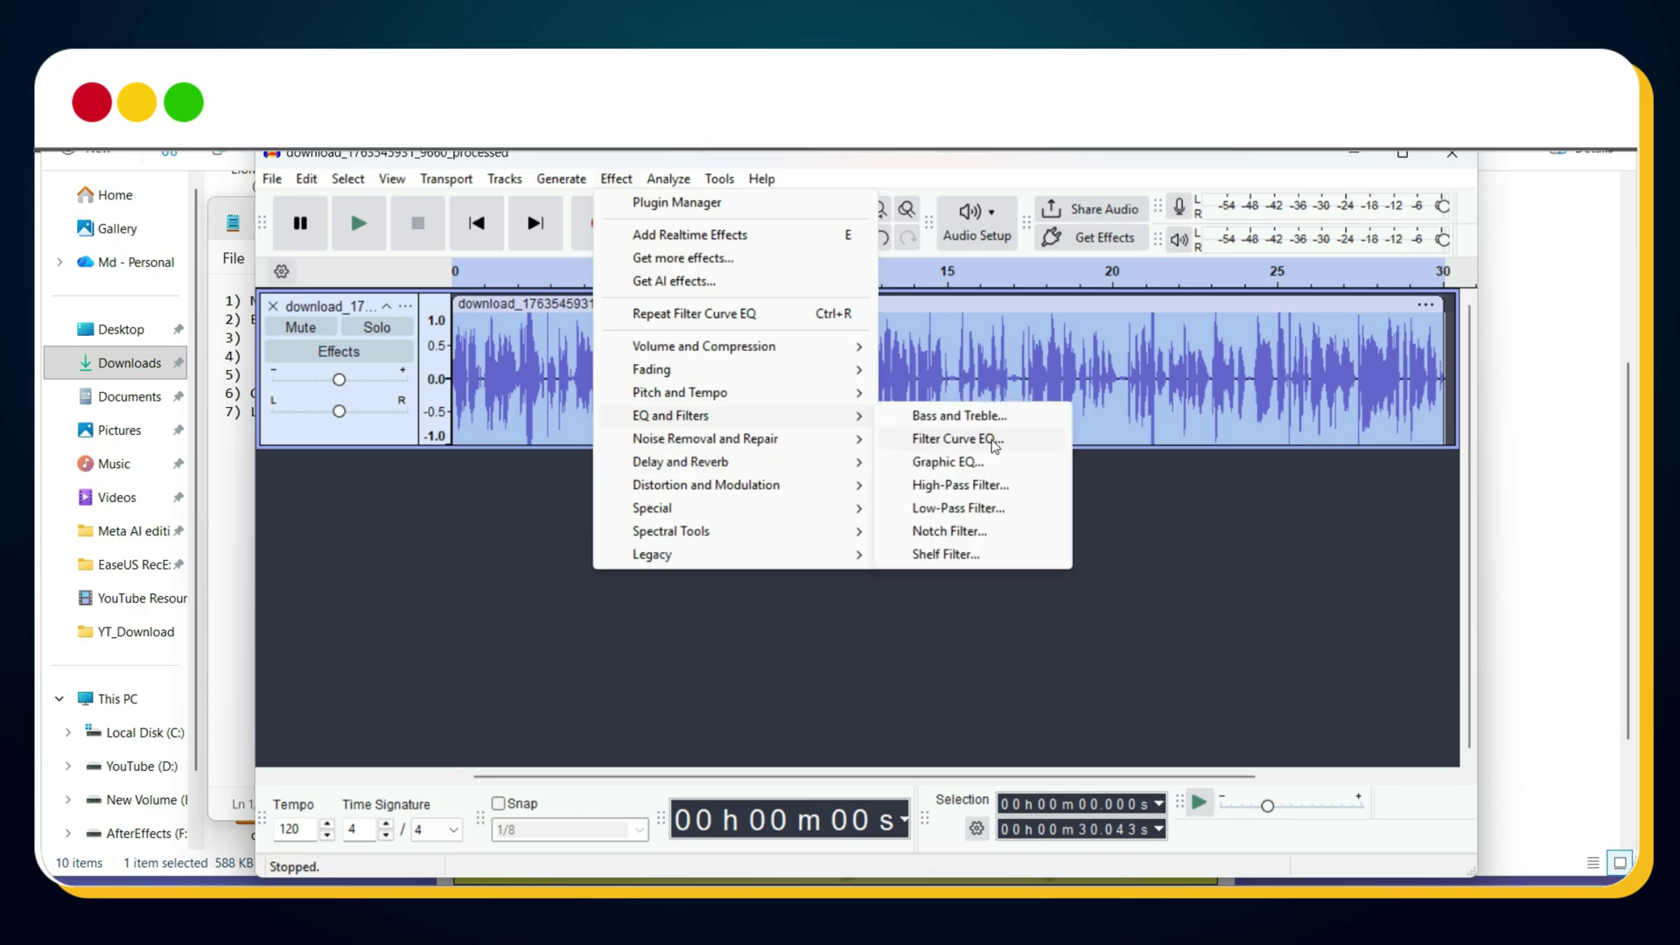
{"action": "left_click", "coordinate": [972, 416]}
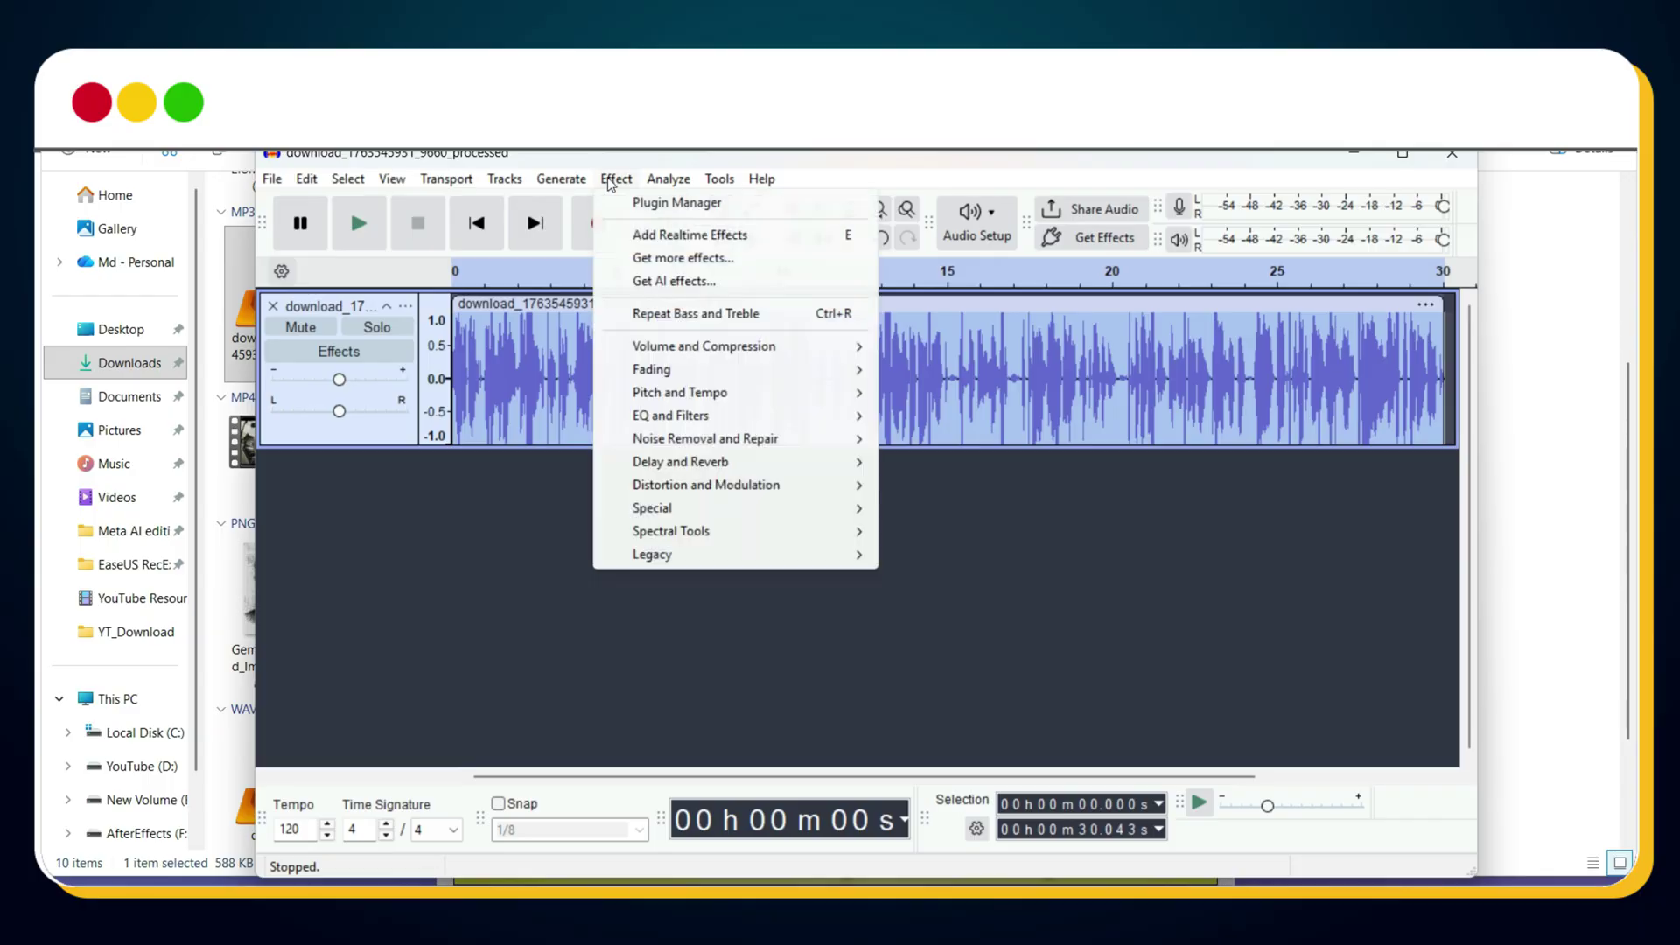
Run the Compressor on the voiceover, then apply the Limiter with a -5 dB threshold
{"action": "left_click", "coordinate": [967, 391]}
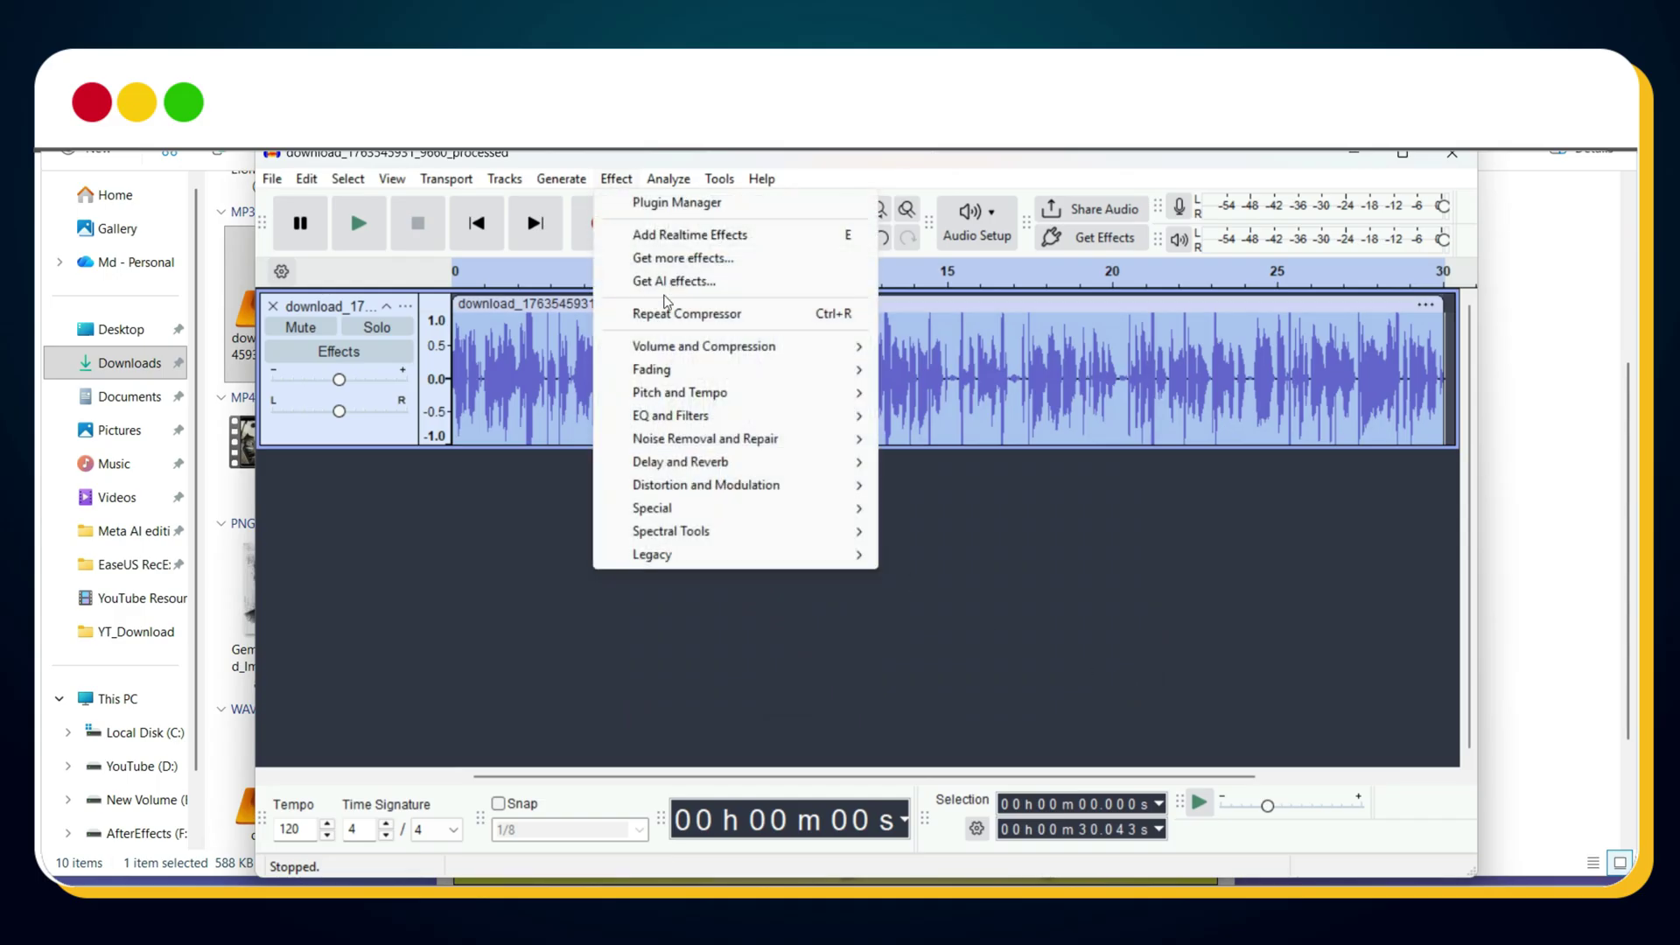
{"action": "mouse_move", "coordinate": [704, 347]}
{"action": "left_click", "coordinate": [981, 418]}
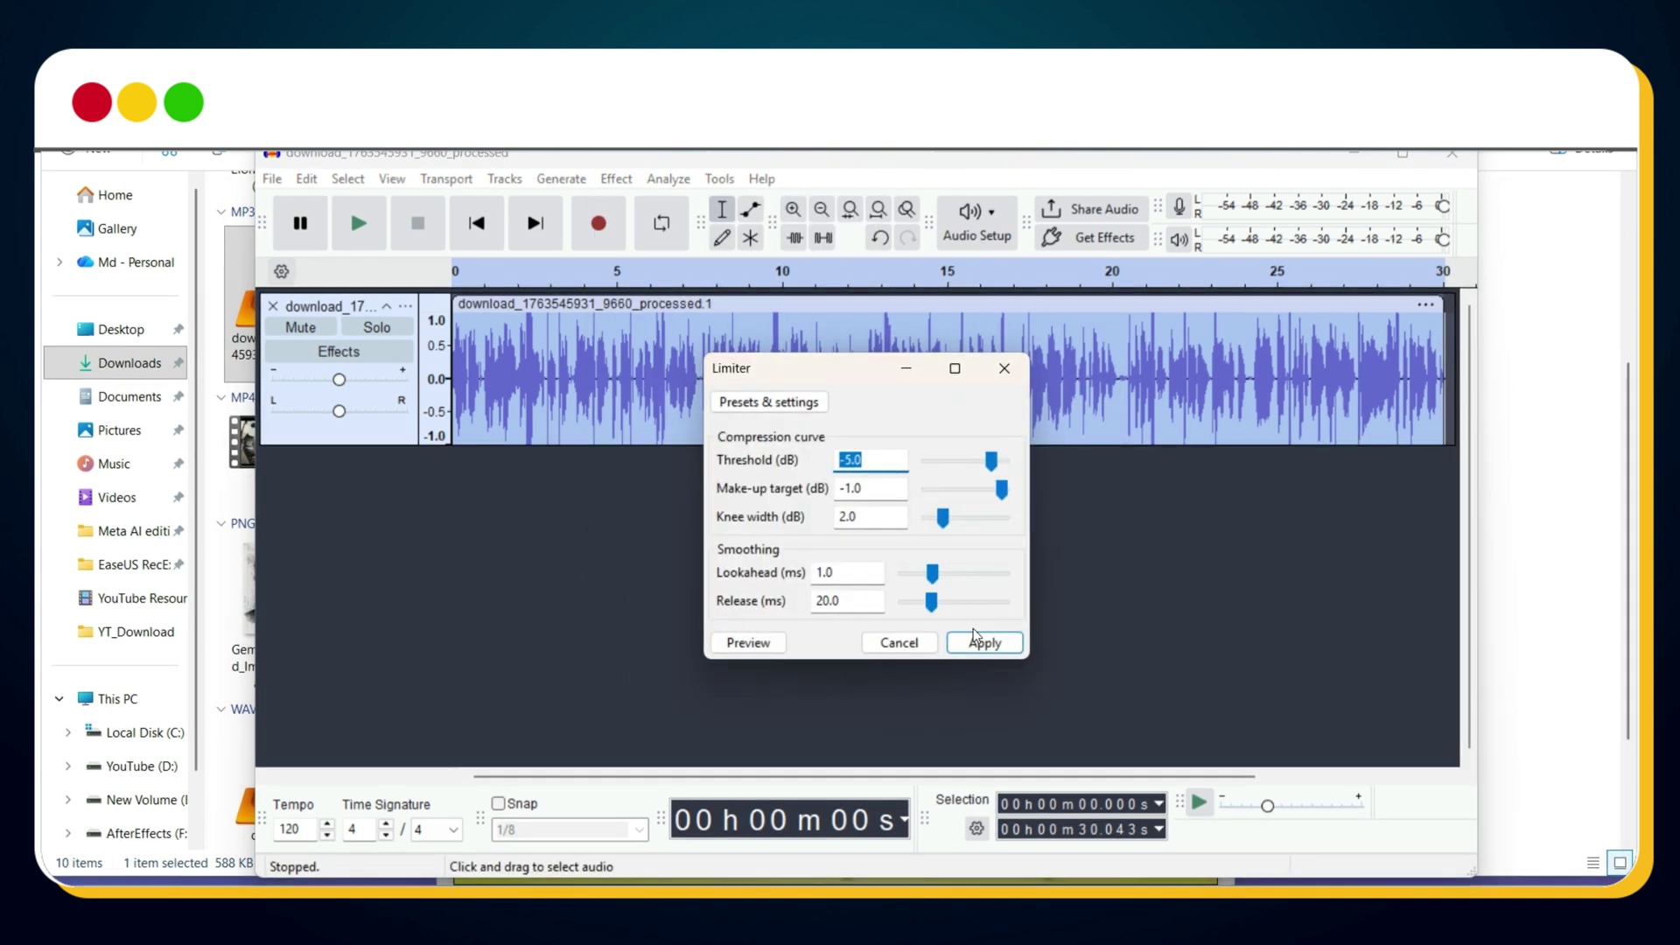
{"action": "left_click", "coordinate": [981, 644]}
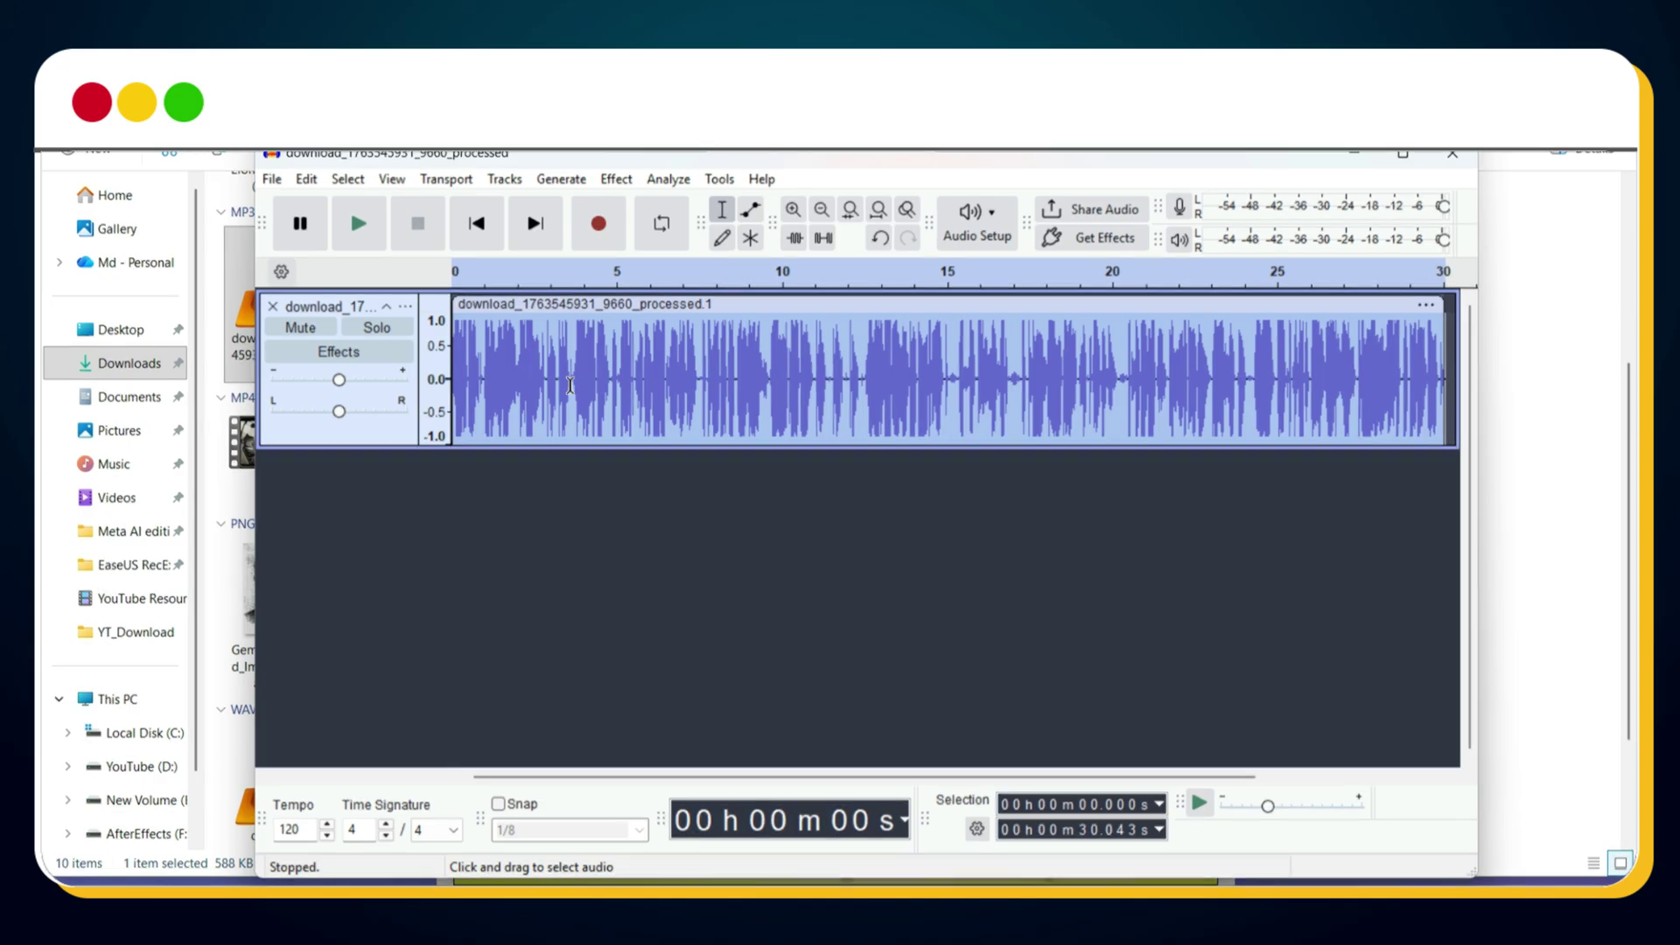
{"action": "left_click", "coordinate": [352, 222]}
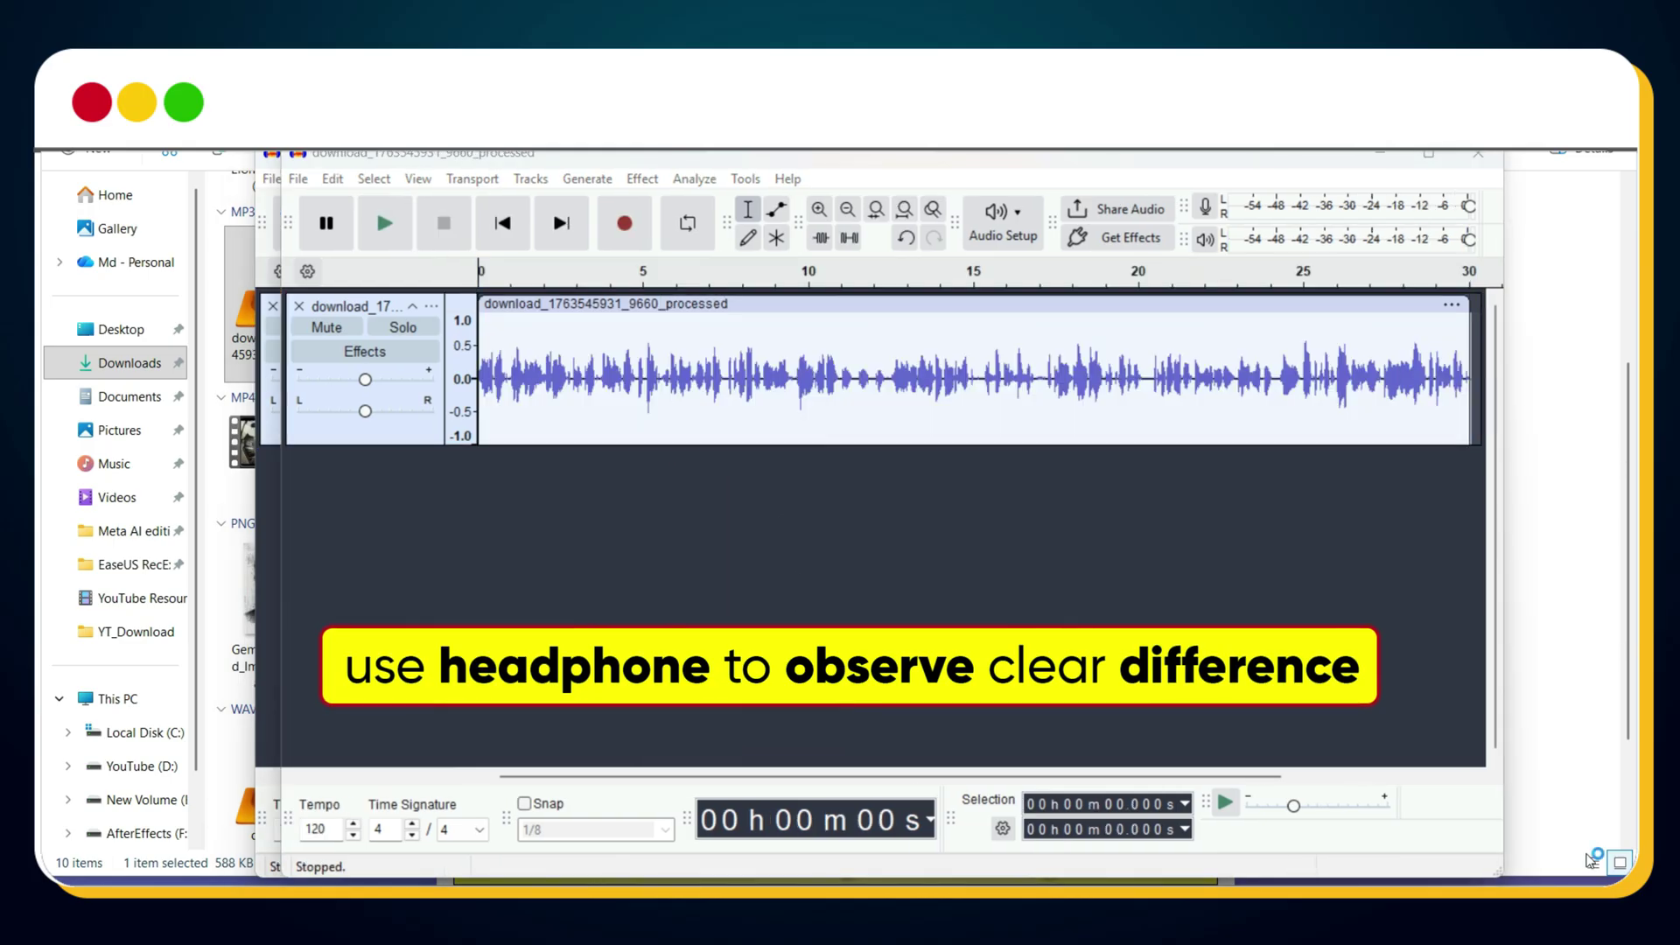
{"action": "left_click", "coordinate": [385, 228]}
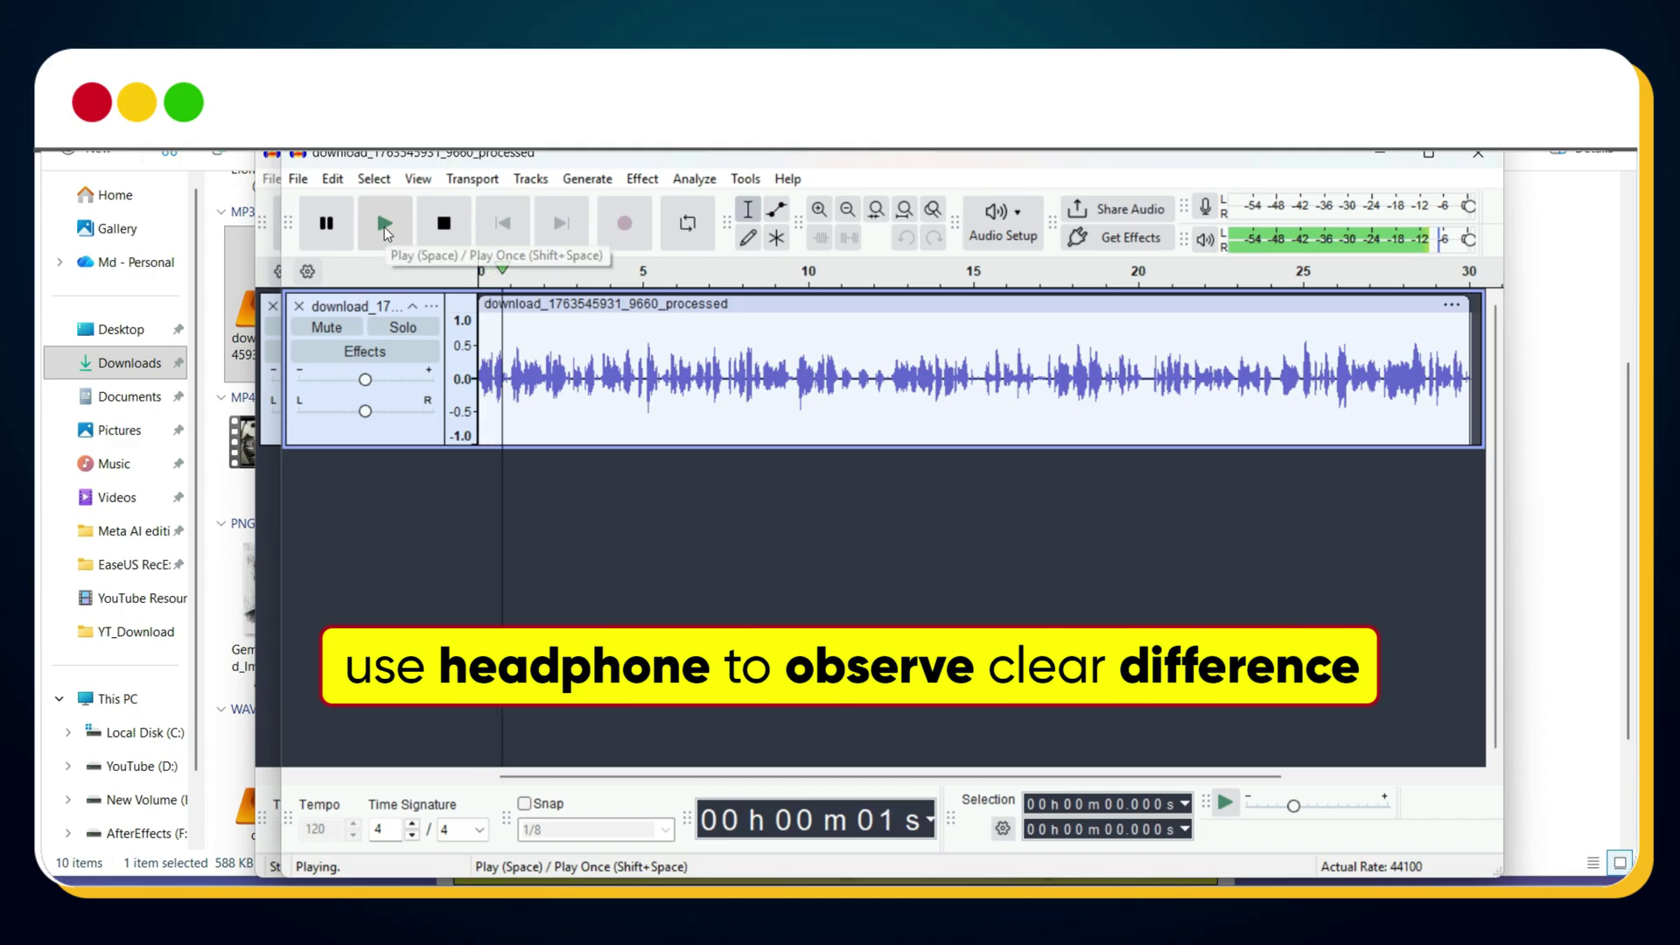